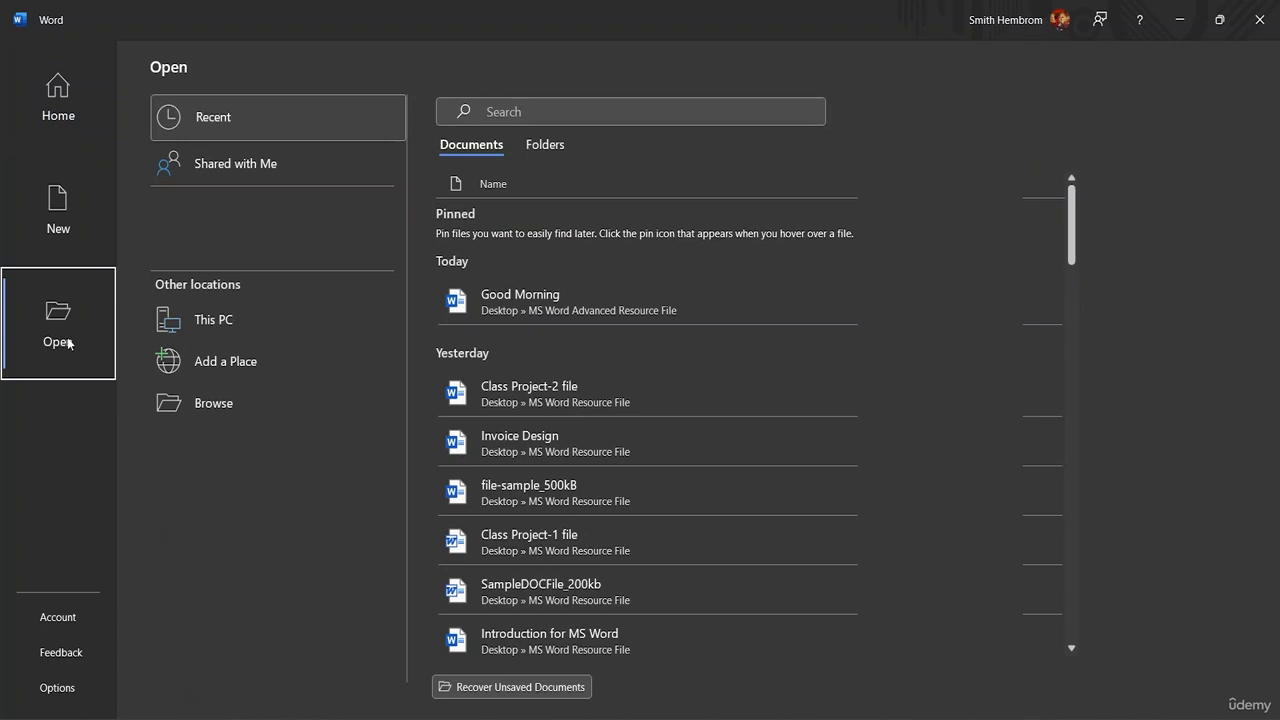
- Open file-sample_500kB from the MS Word Advanced Resource File folder on the Desktop and enable editing
{"action": "left_click", "coordinate": [180, 330]}
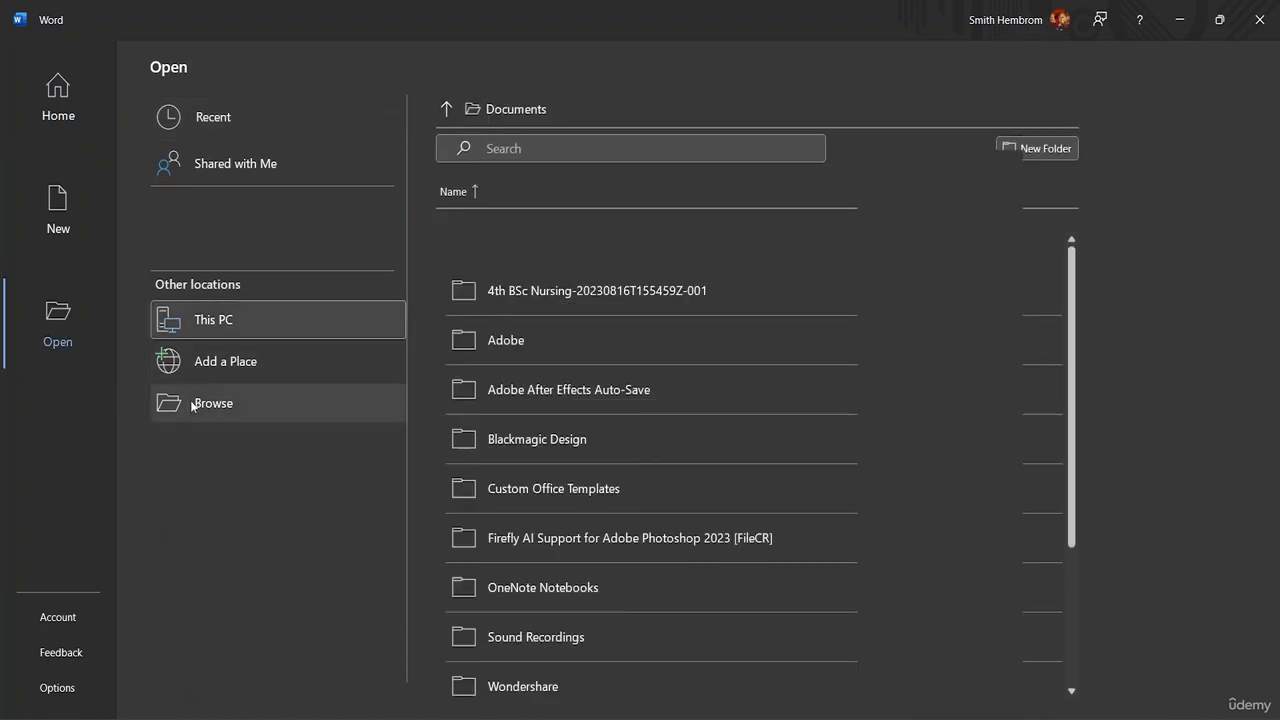
{"action": "left_click", "coordinate": [194, 404]}
{"action": "left_click", "coordinate": [134, 312]}
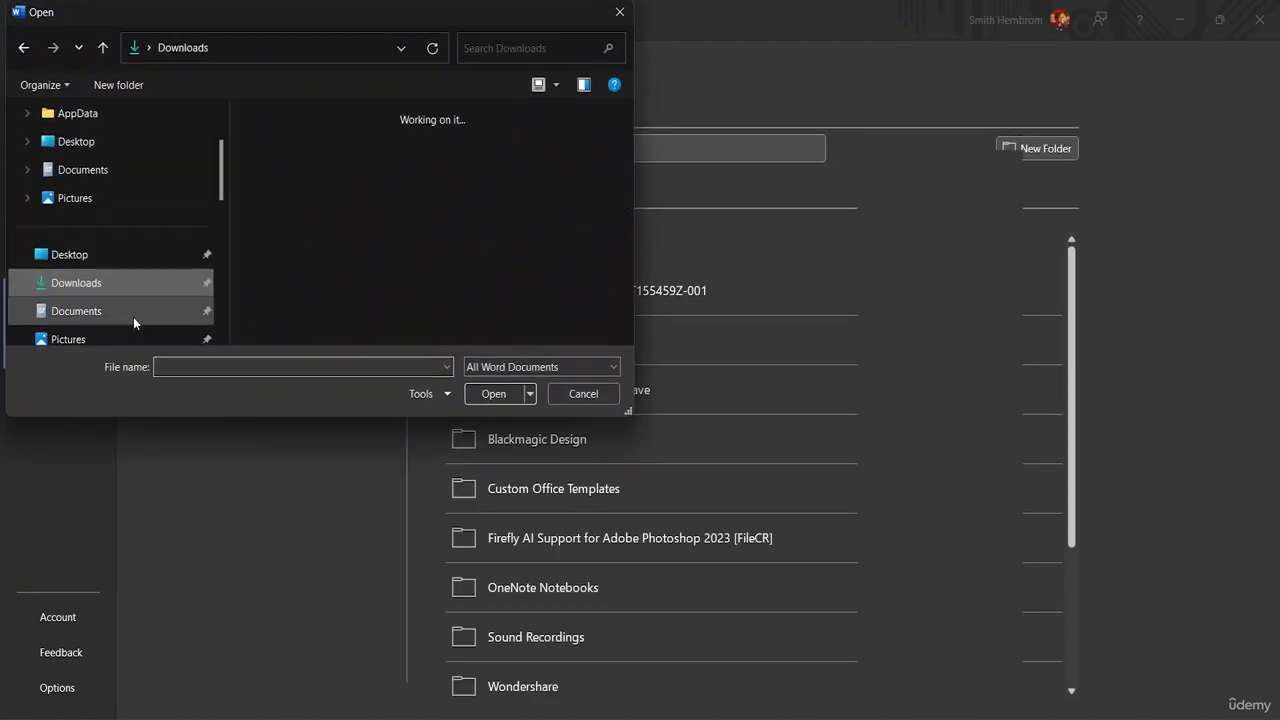
{"action": "scroll", "coordinate": [130, 260], "scroll_direction": "down", "scroll_amount": 3}
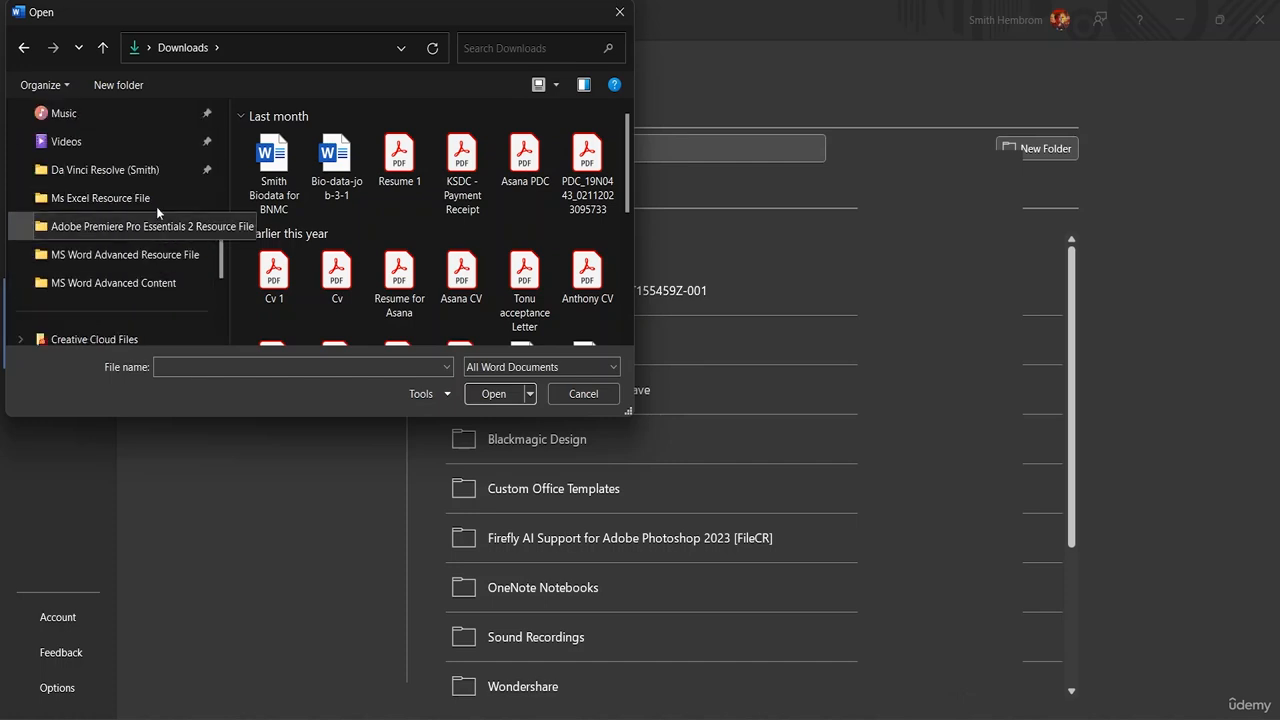
{"action": "scroll", "coordinate": [156, 206], "scroll_direction": "up", "scroll_amount": 2}
{"action": "left_click", "coordinate": [130, 168]}
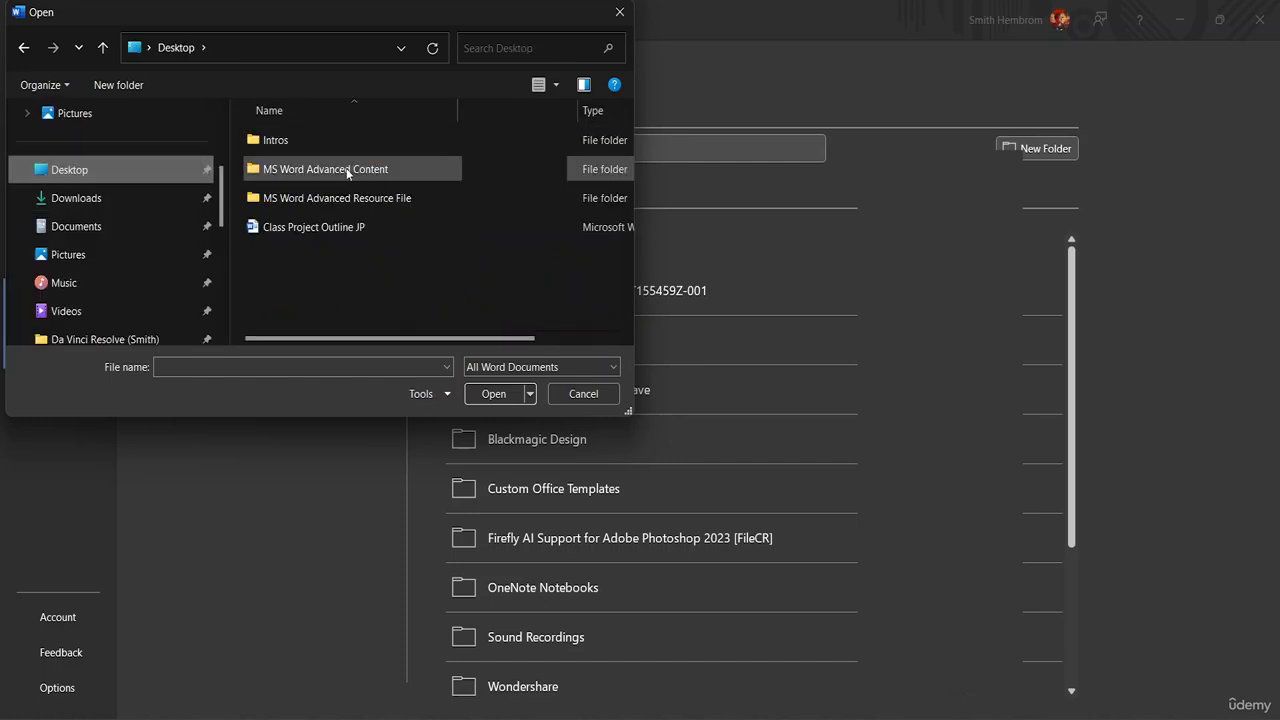
{"action": "double_click", "coordinate": [341, 200]}
{"action": "left_click", "coordinate": [307, 145]}
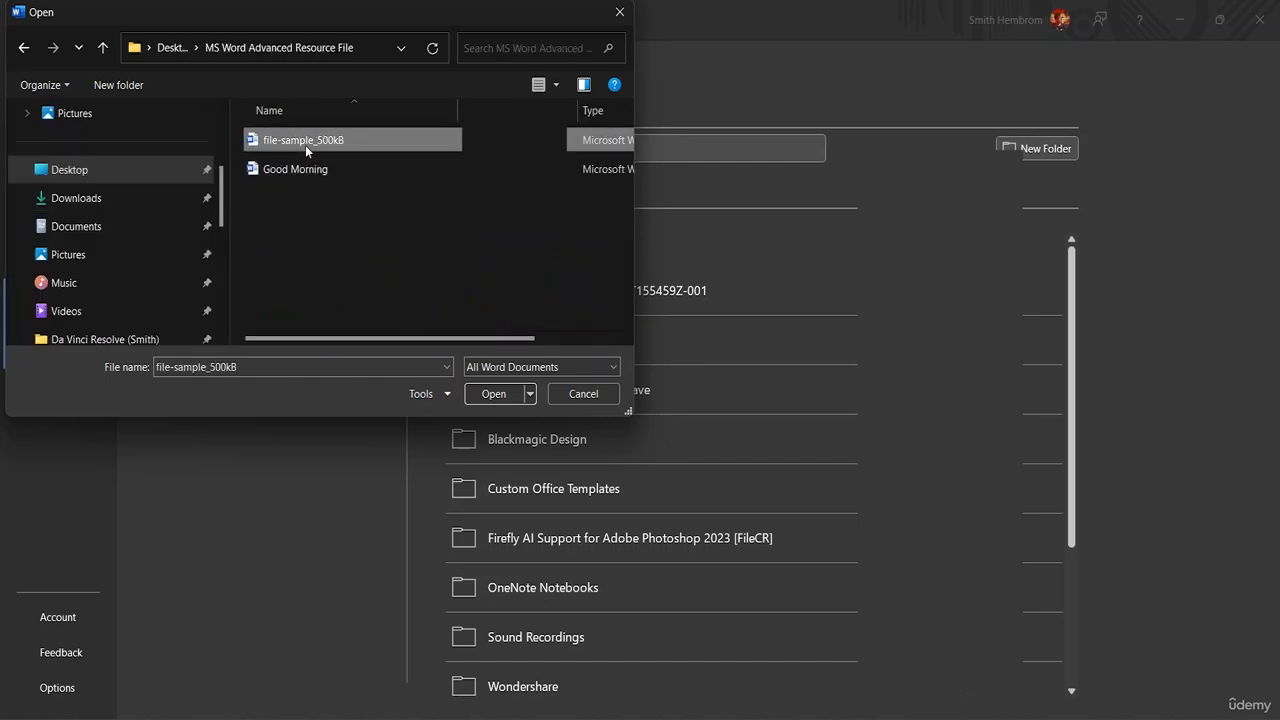
{"action": "left_click", "coordinate": [493, 394]}
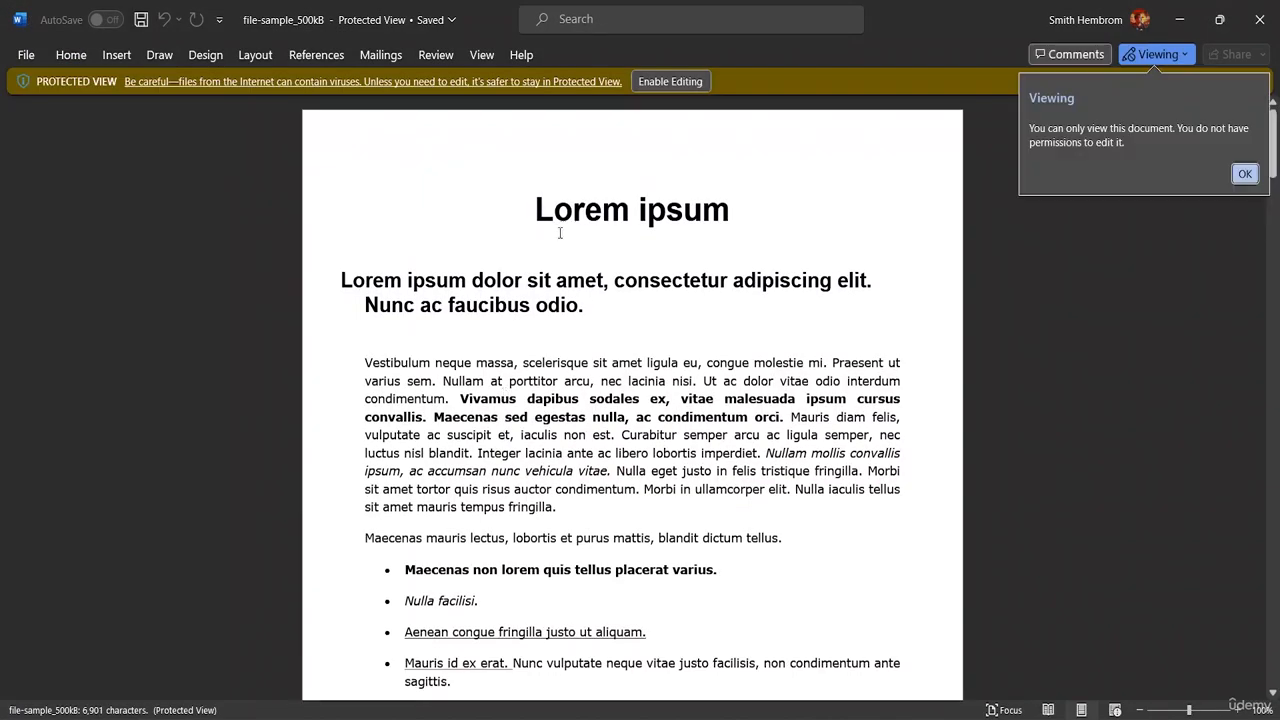
{"action": "left_click", "coordinate": [668, 82]}
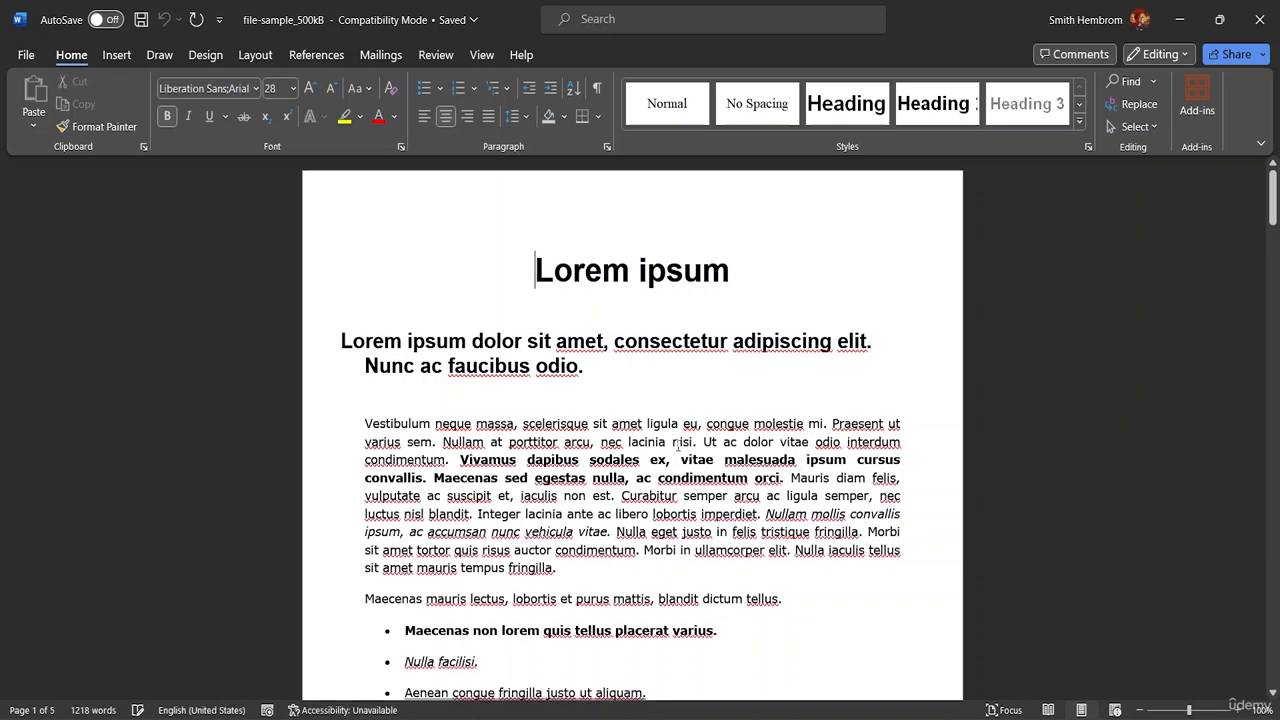
{"action": "scroll", "coordinate": [679, 446], "scroll_direction": "down", "scroll_amount": 9}
{"action": "scroll", "coordinate": [599, 460], "scroll_direction": "down", "scroll_amount": 3}
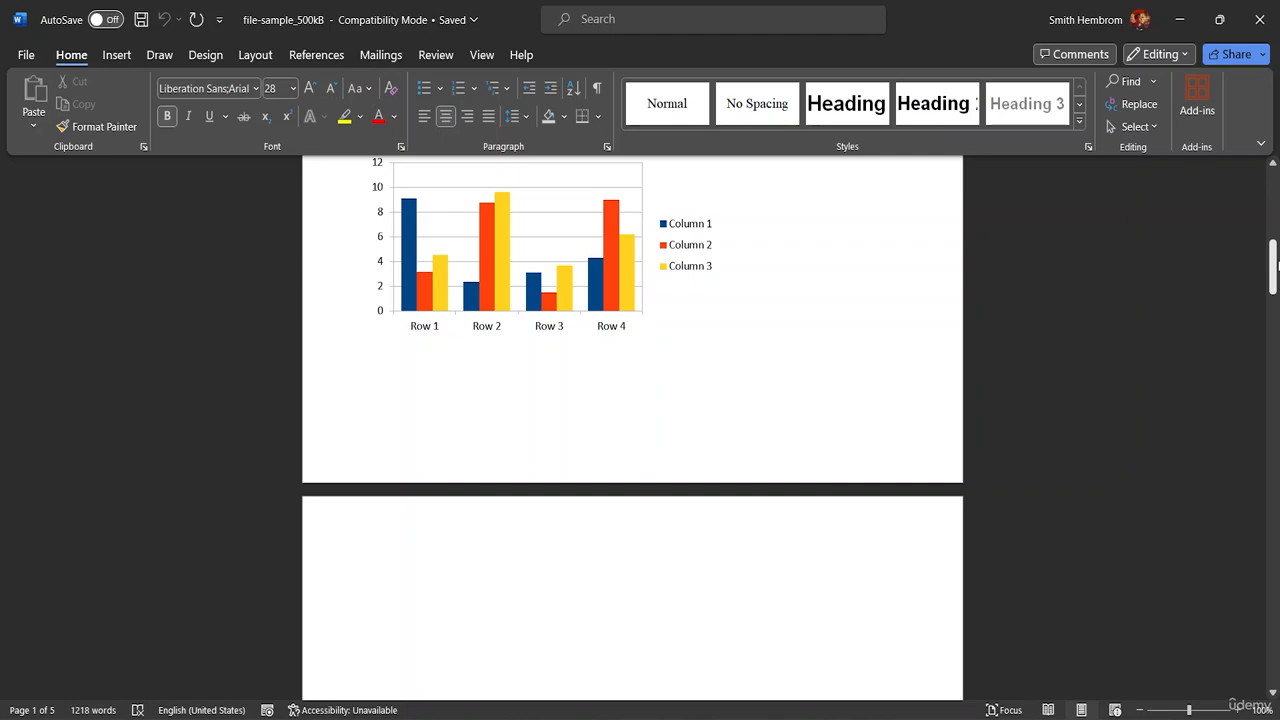
{"action": "left_click_drag", "start_coordinate": [1274, 262], "coordinate": [1273, 175]}
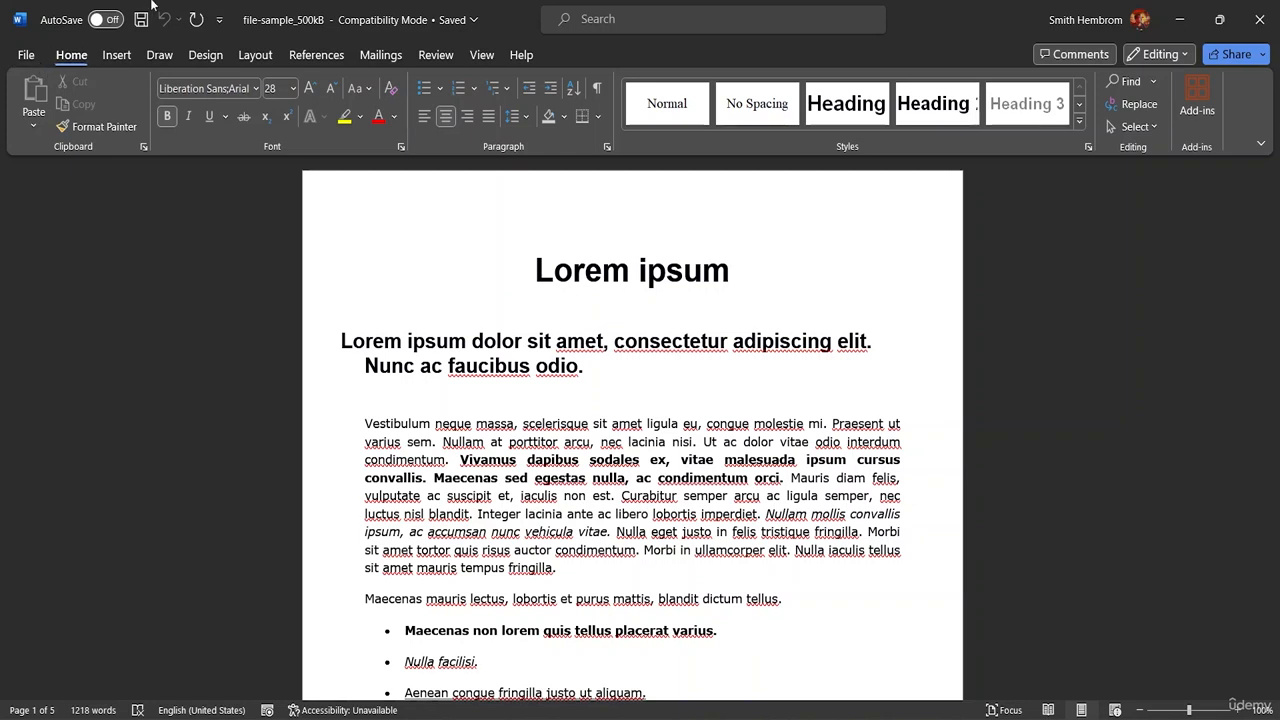
{"action": "left_click", "coordinate": [480, 55]}
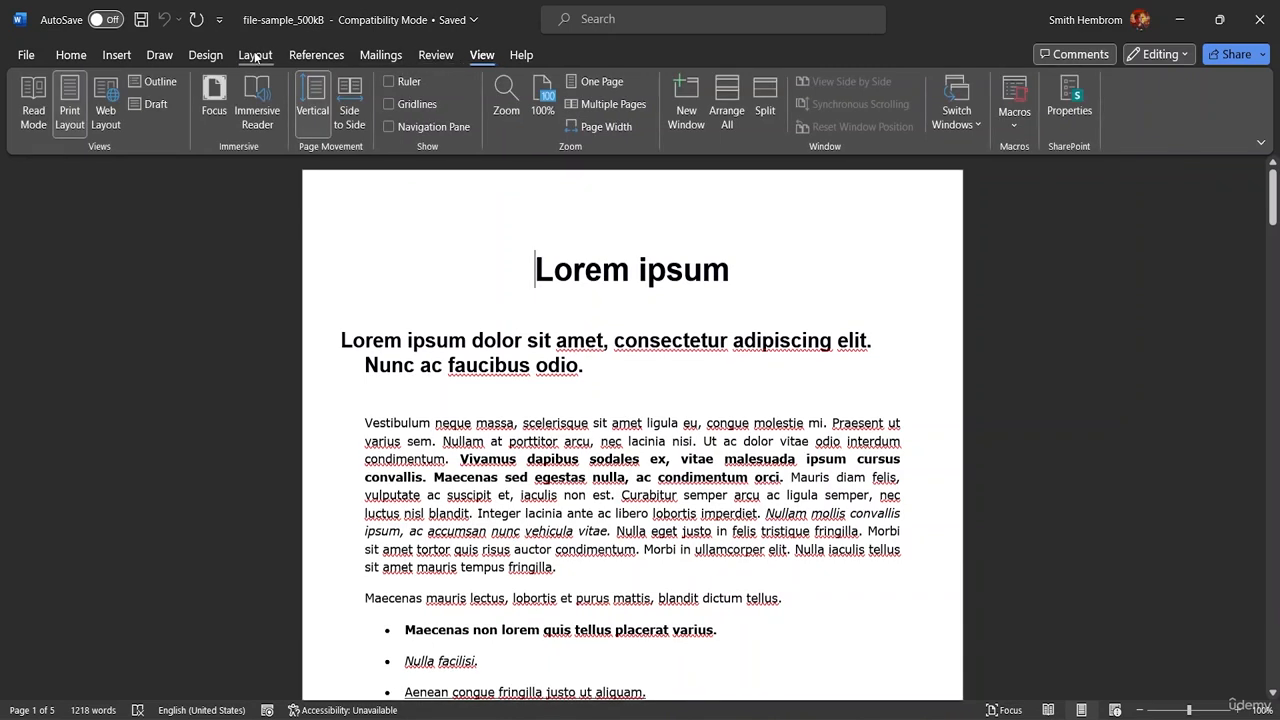
{"action": "left_click", "coordinate": [255, 55]}
- Try limiting the document's formatting to a selection of styles through Restrict Editing, and clear the restriction again
{"action": "left_click", "coordinate": [438, 56]}
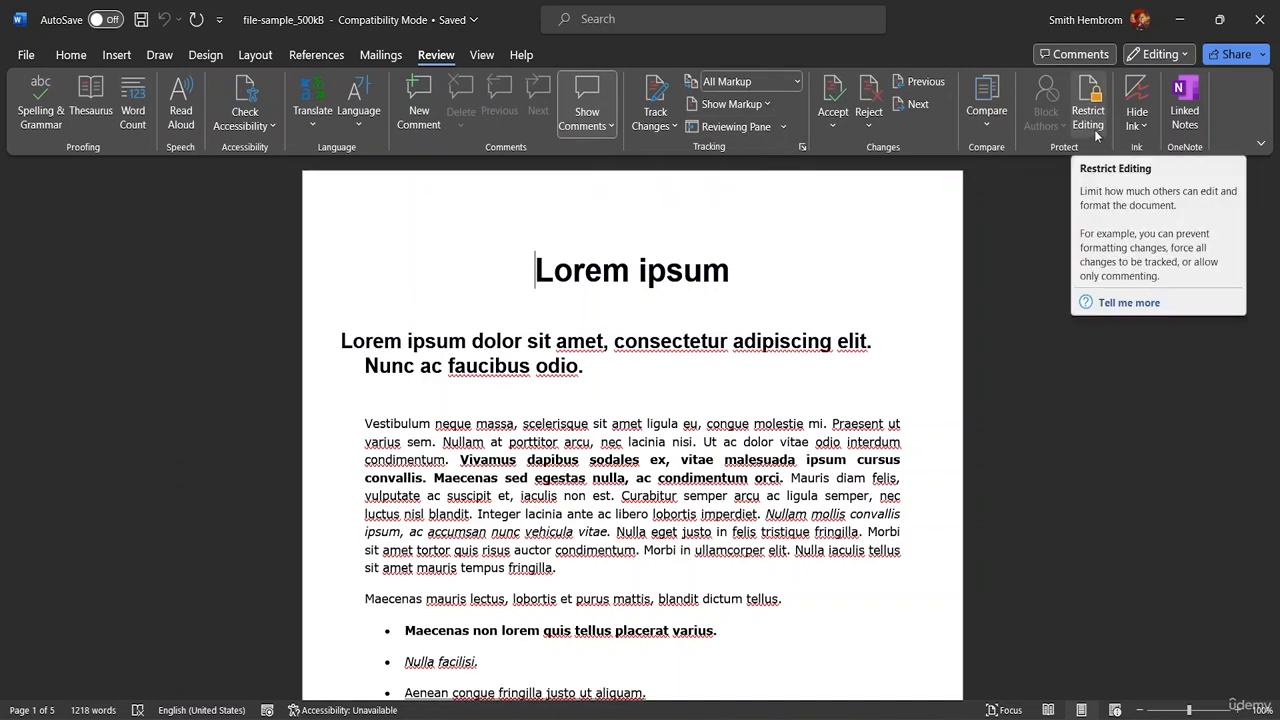
{"action": "left_click", "coordinate": [1088, 114]}
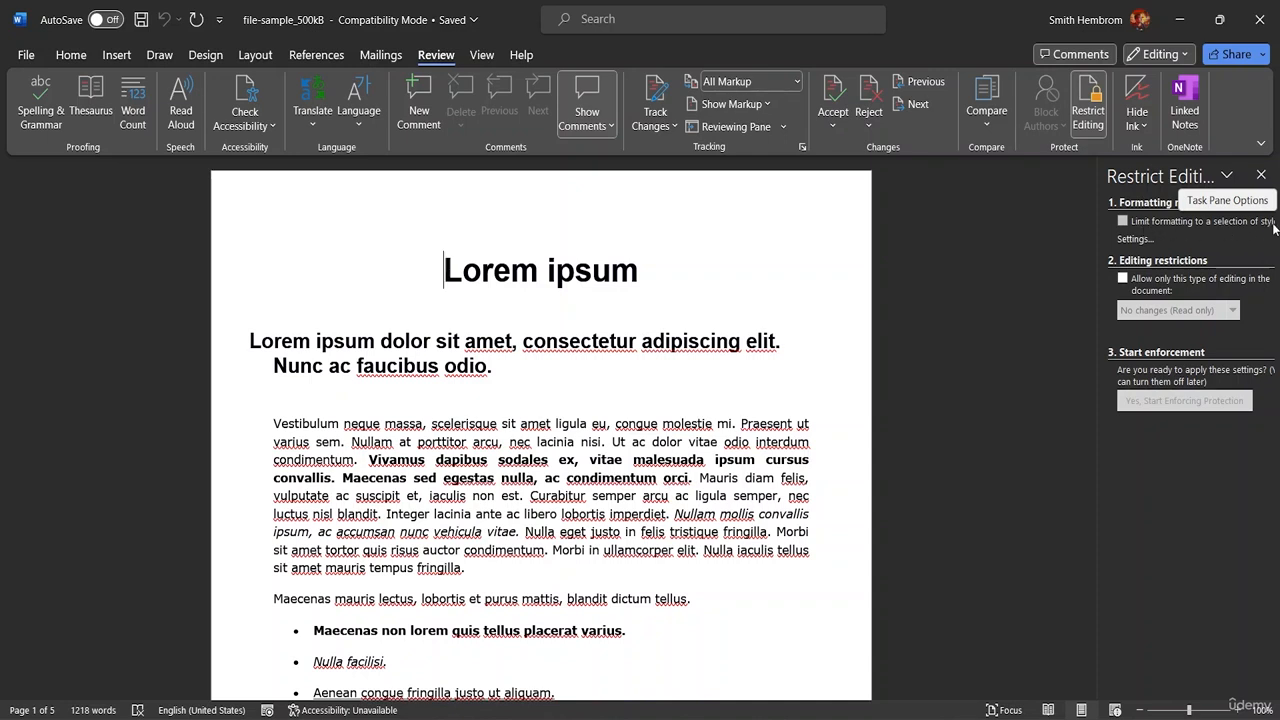
{"action": "left_click", "coordinate": [1122, 222]}
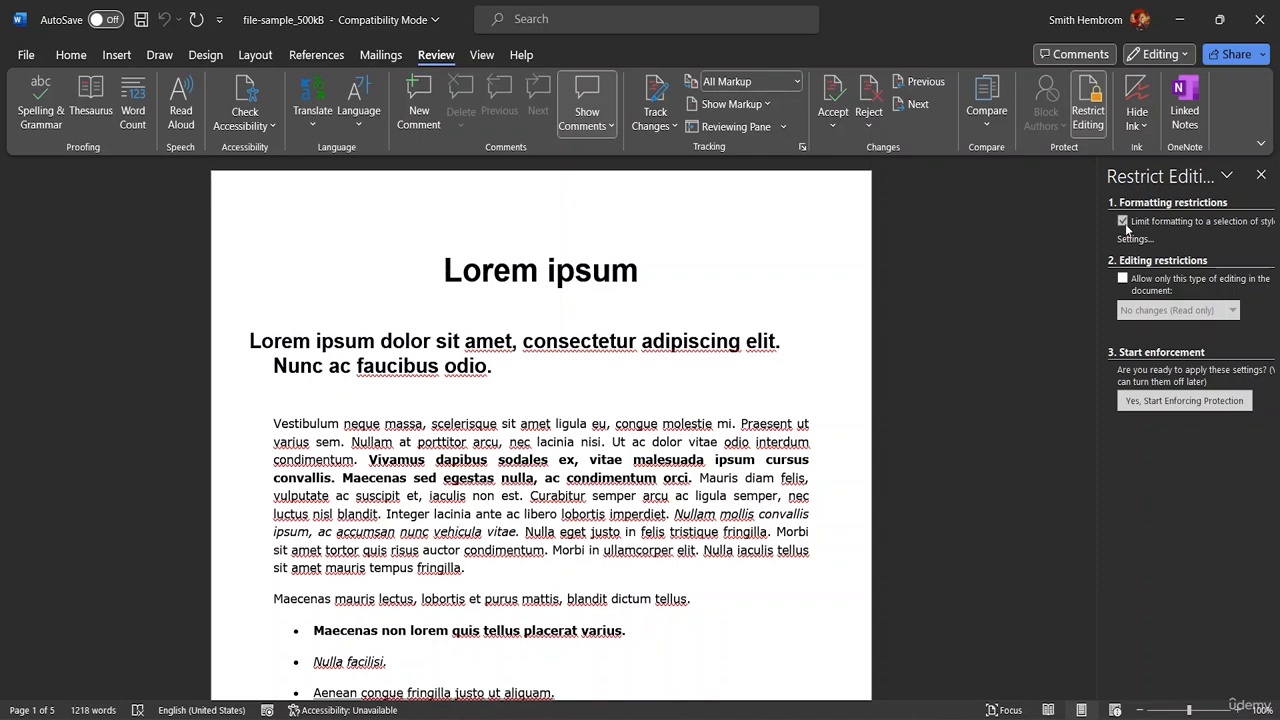
{"action": "left_click", "coordinate": [1122, 222]}
{"action": "left_click", "coordinate": [1262, 177]}
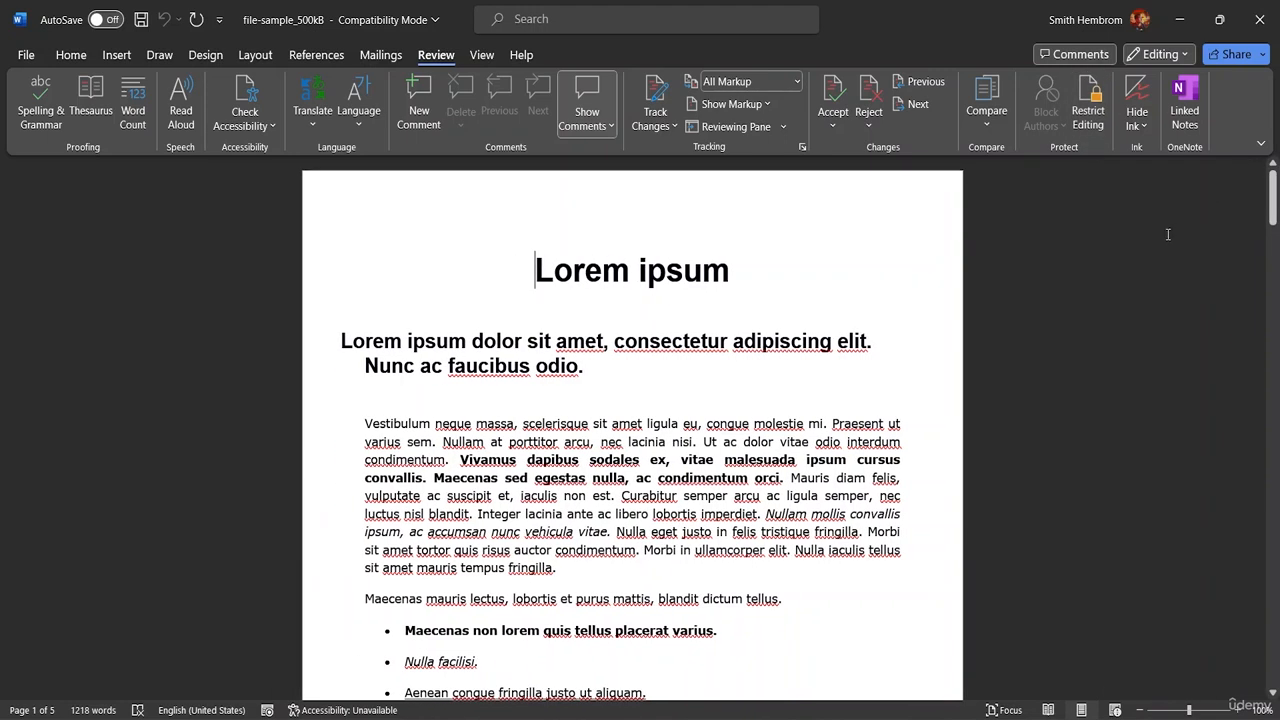
{"action": "left_click", "coordinate": [71, 55]}
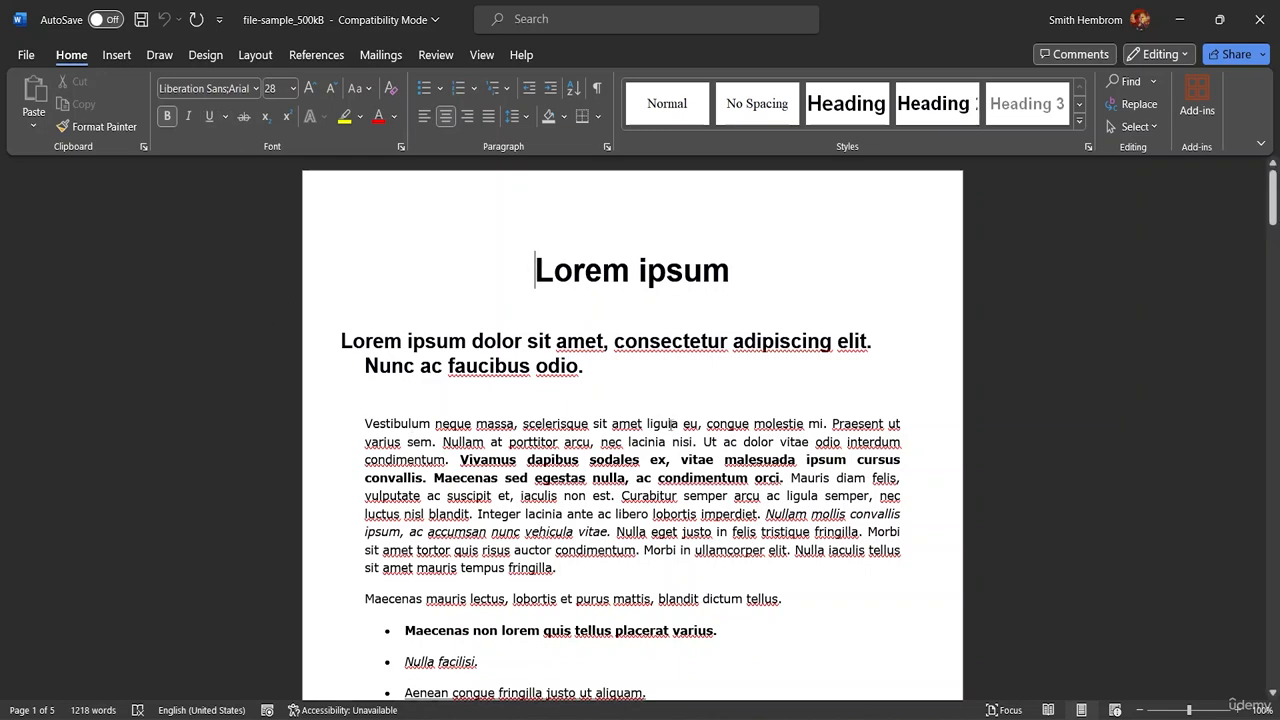
{"action": "scroll", "coordinate": [670, 424], "scroll_direction": "down", "scroll_amount": 5}
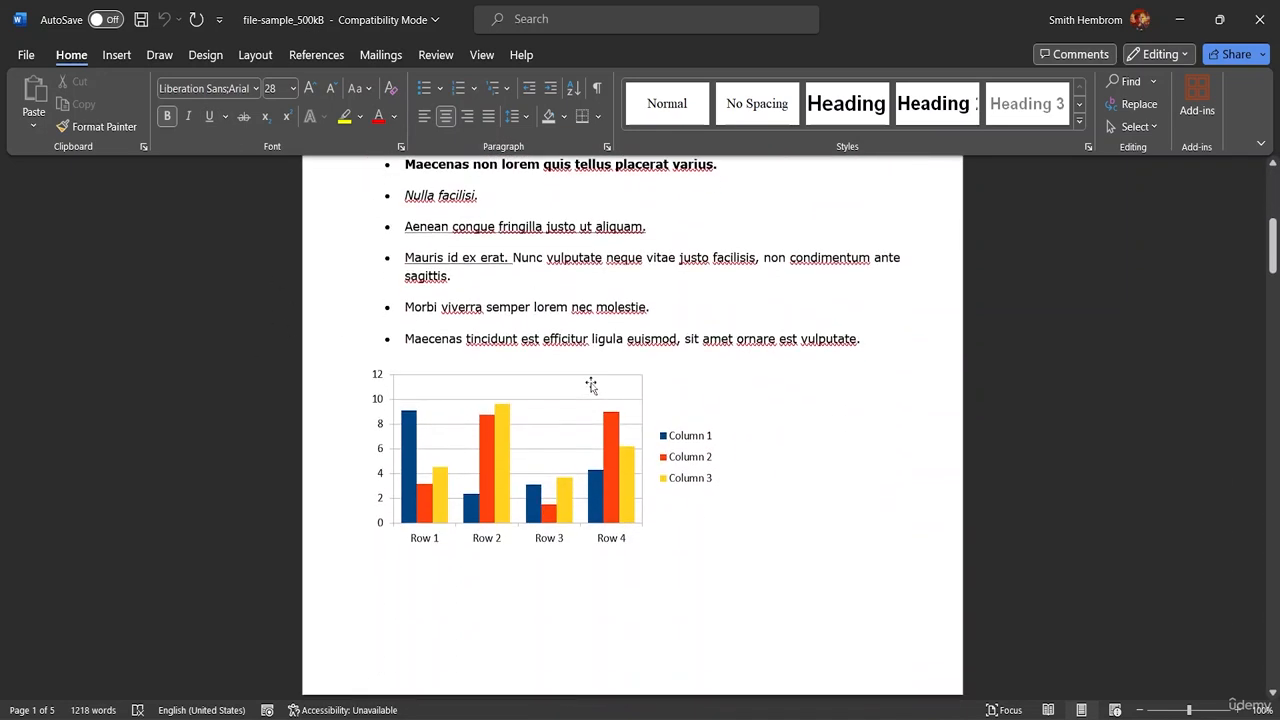
{"action": "scroll", "coordinate": [591, 385], "scroll_direction": "up", "scroll_amount": 5}
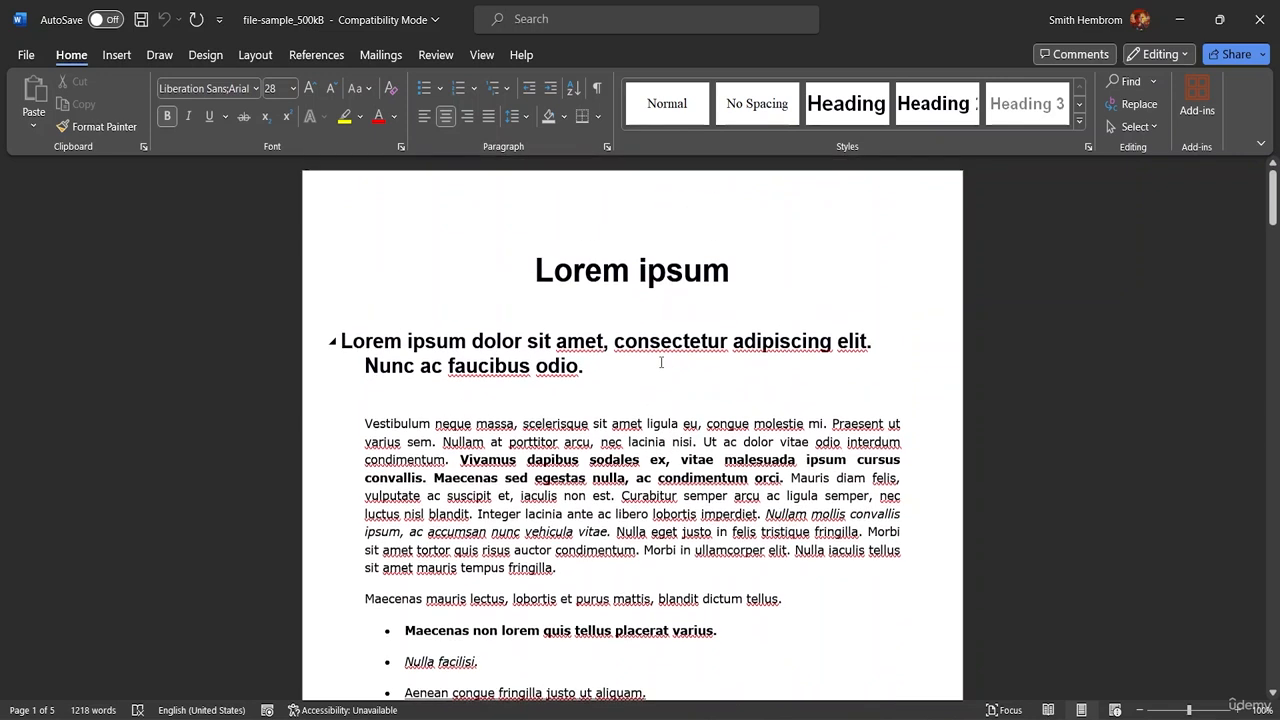
- Protect the document with Encrypt with Password, entering and re-entering the document password
{"action": "left_click", "coordinate": [27, 56]}
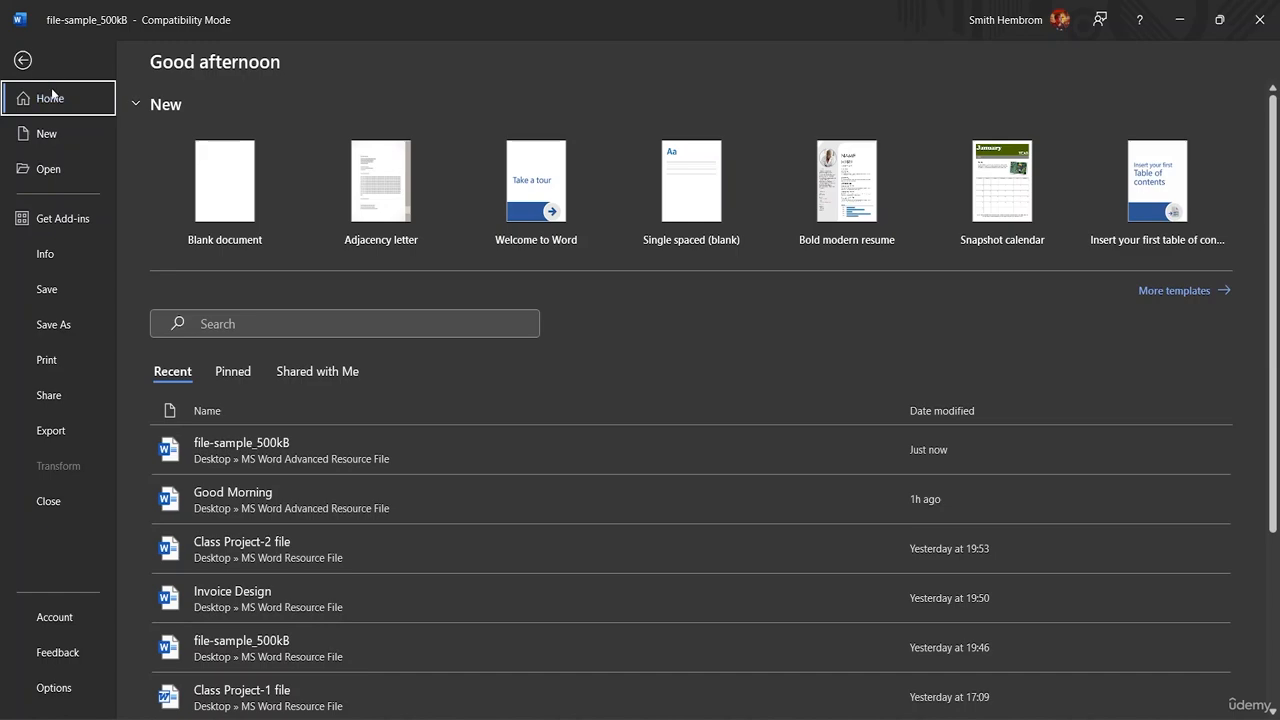
{"action": "left_click", "coordinate": [54, 256]}
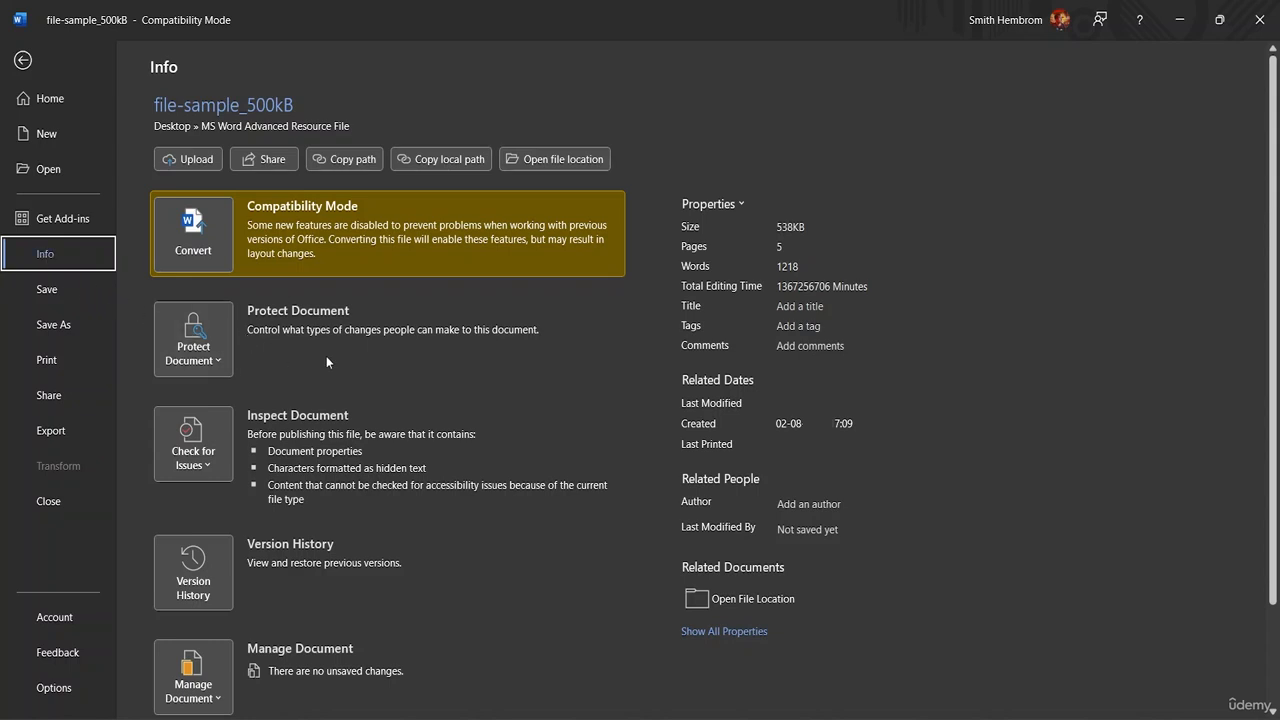
{"action": "scroll", "coordinate": [381, 350], "scroll_direction": "down", "scroll_amount": 3}
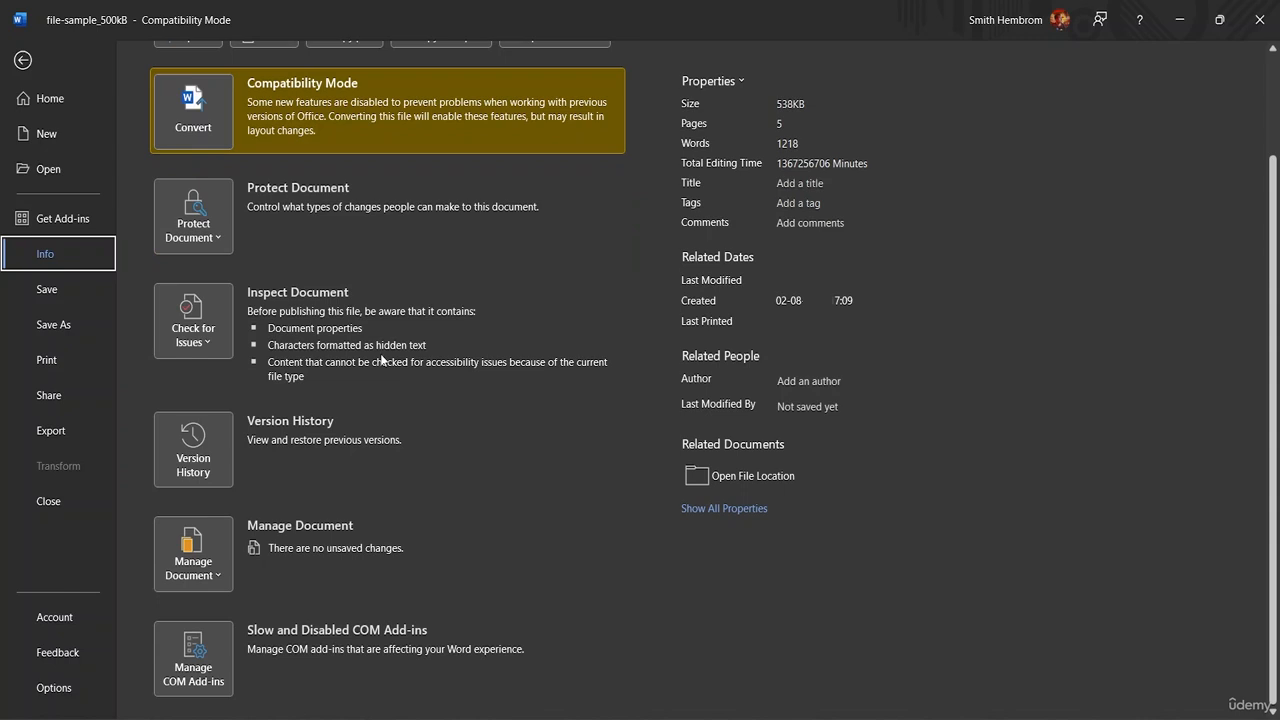
{"action": "scroll", "coordinate": [383, 360], "scroll_direction": "up", "scroll_amount": 3}
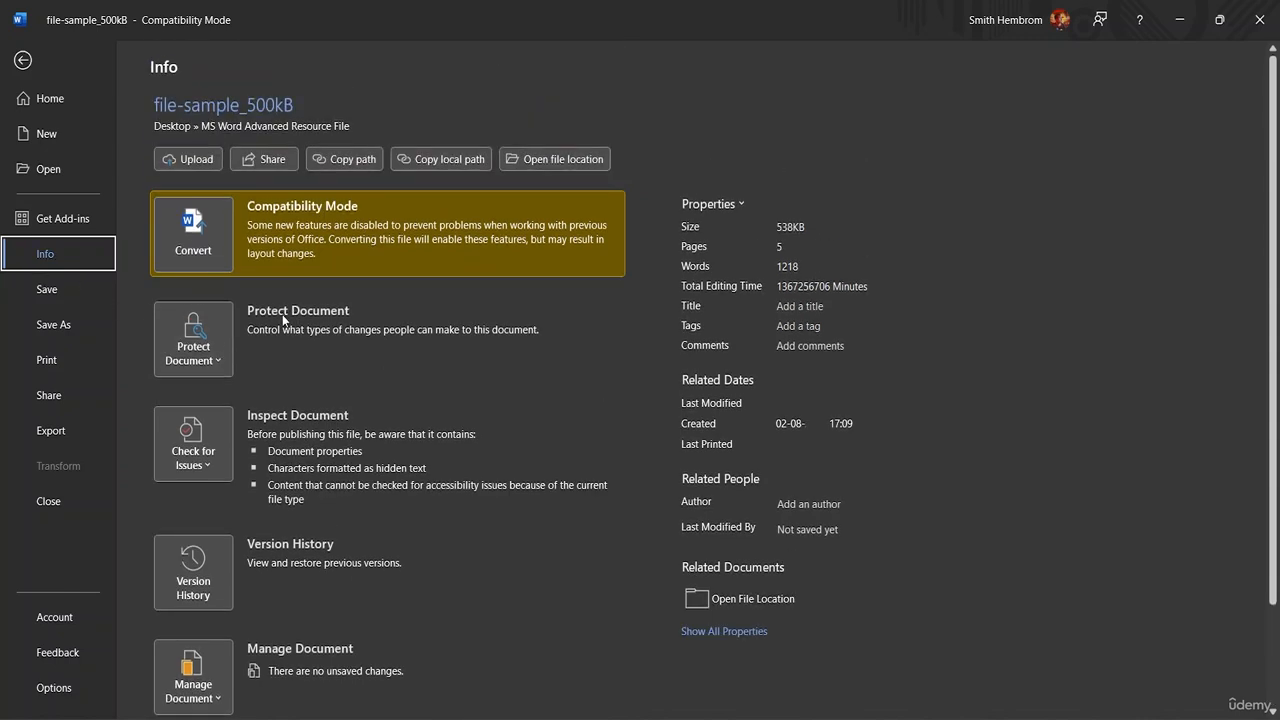
{"action": "left_click", "coordinate": [217, 362]}
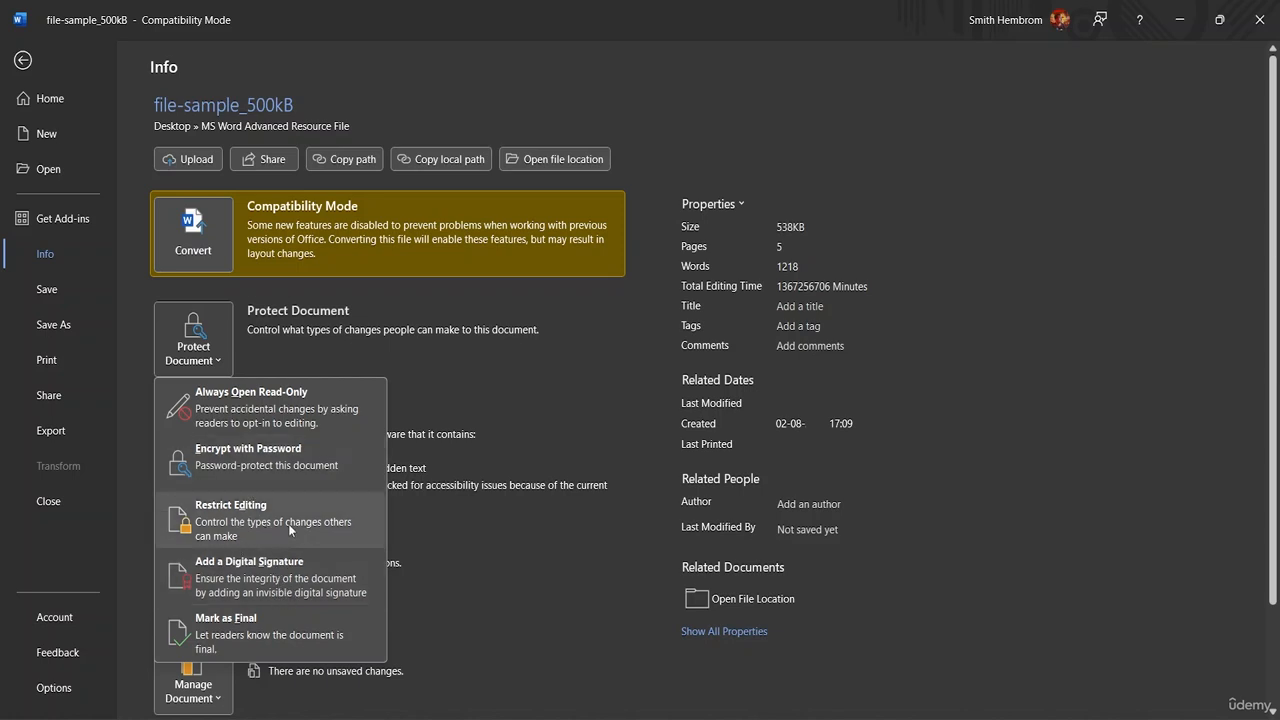
{"action": "left_click", "coordinate": [260, 468]}
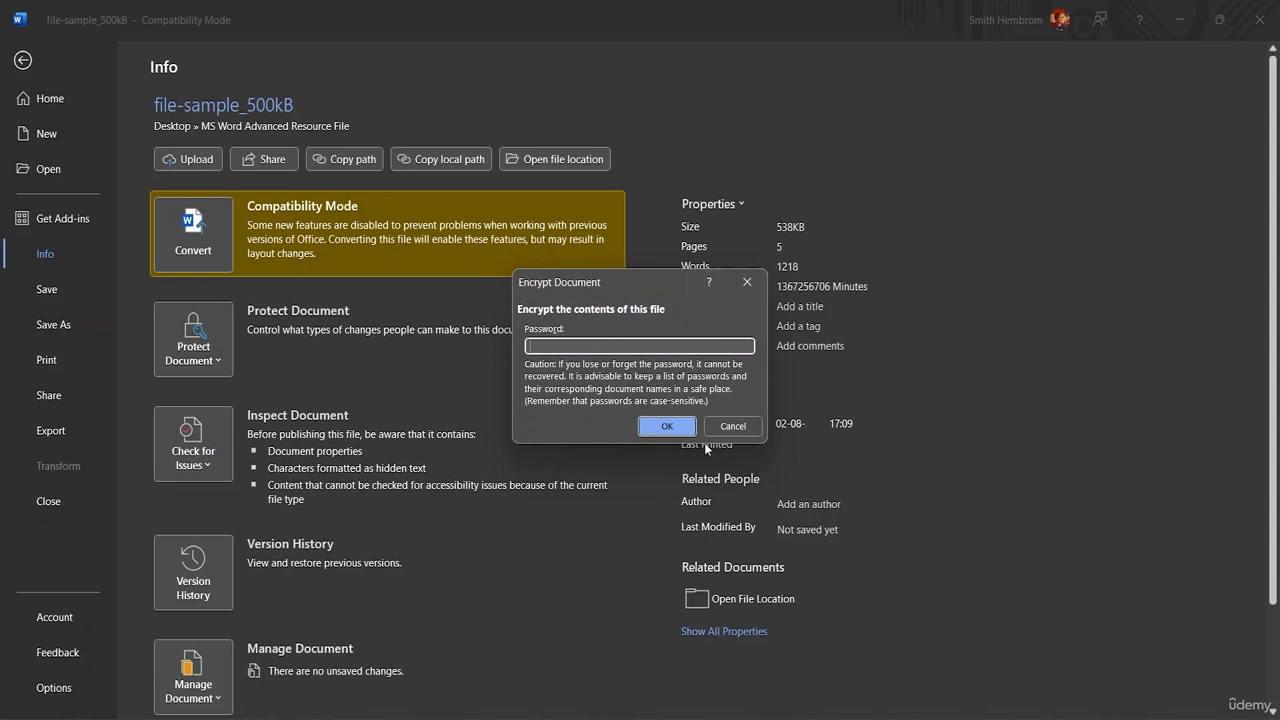
{"action": "type", "text": "12"}
{"action": "left_click", "coordinate": [664, 424]}
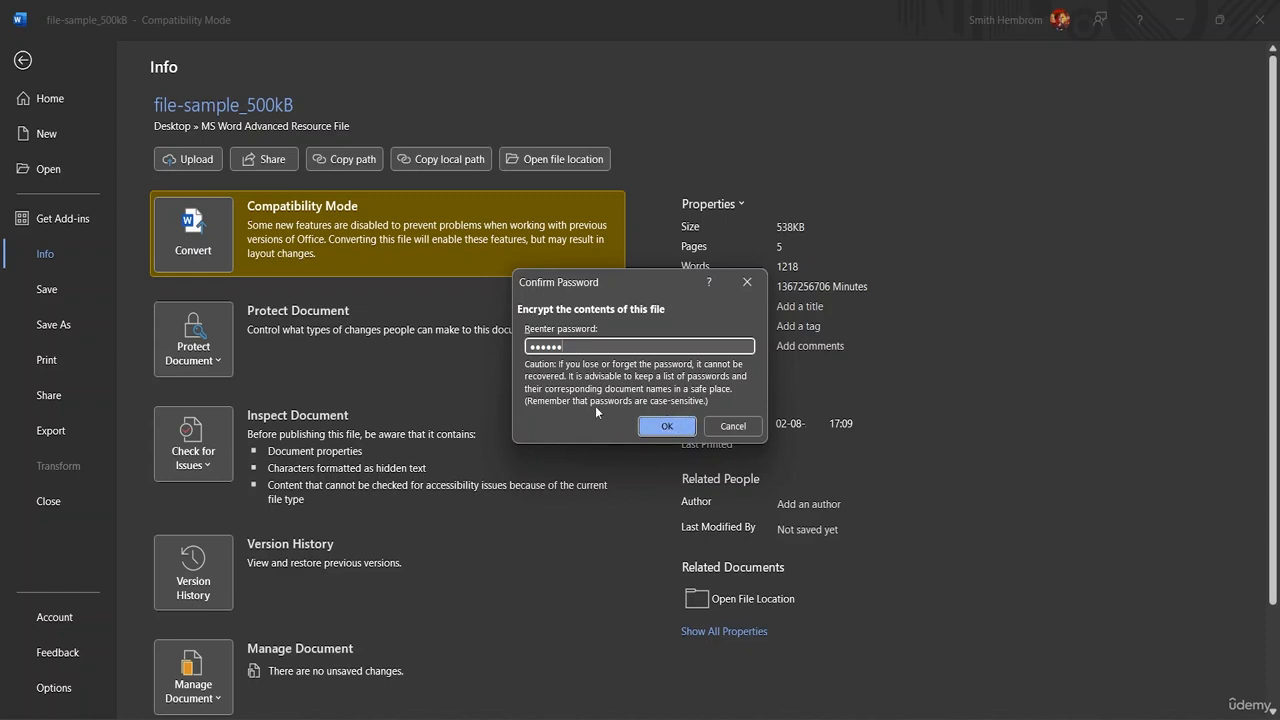
{"action": "left_click", "coordinate": [664, 428]}
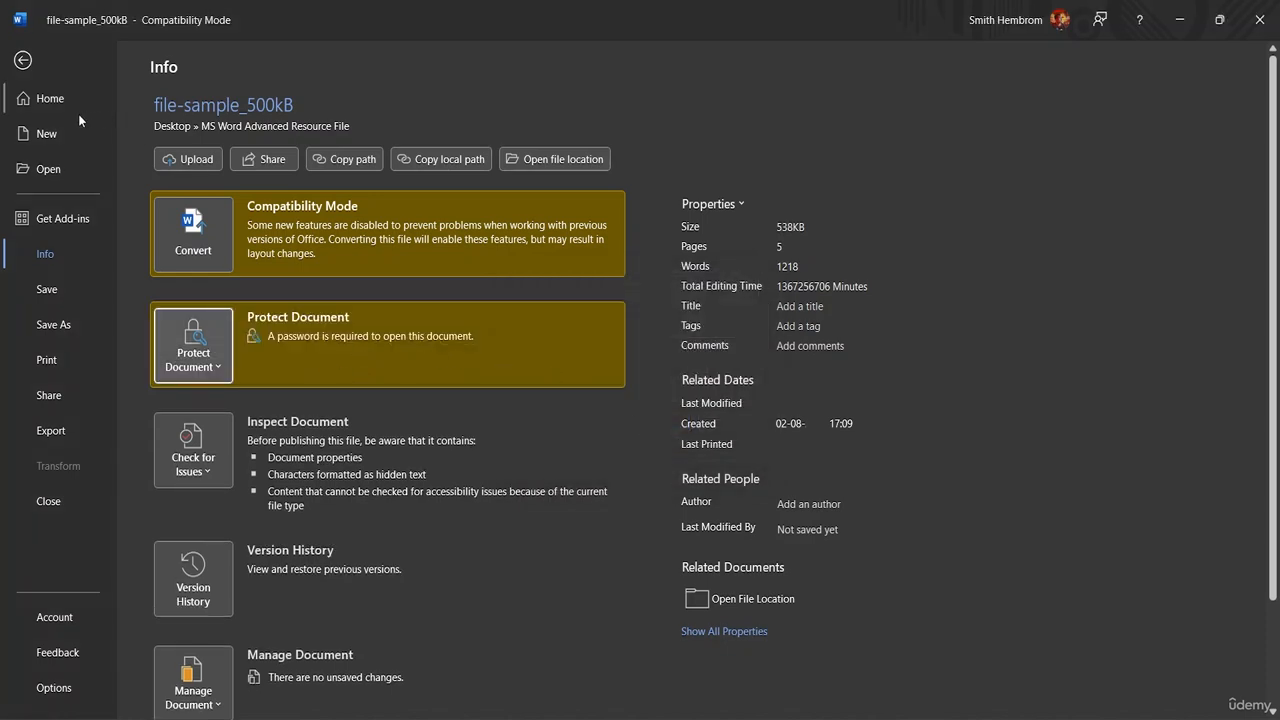
- Return to the document, save it with its encryption and close it
{"action": "left_click", "coordinate": [21, 60]}
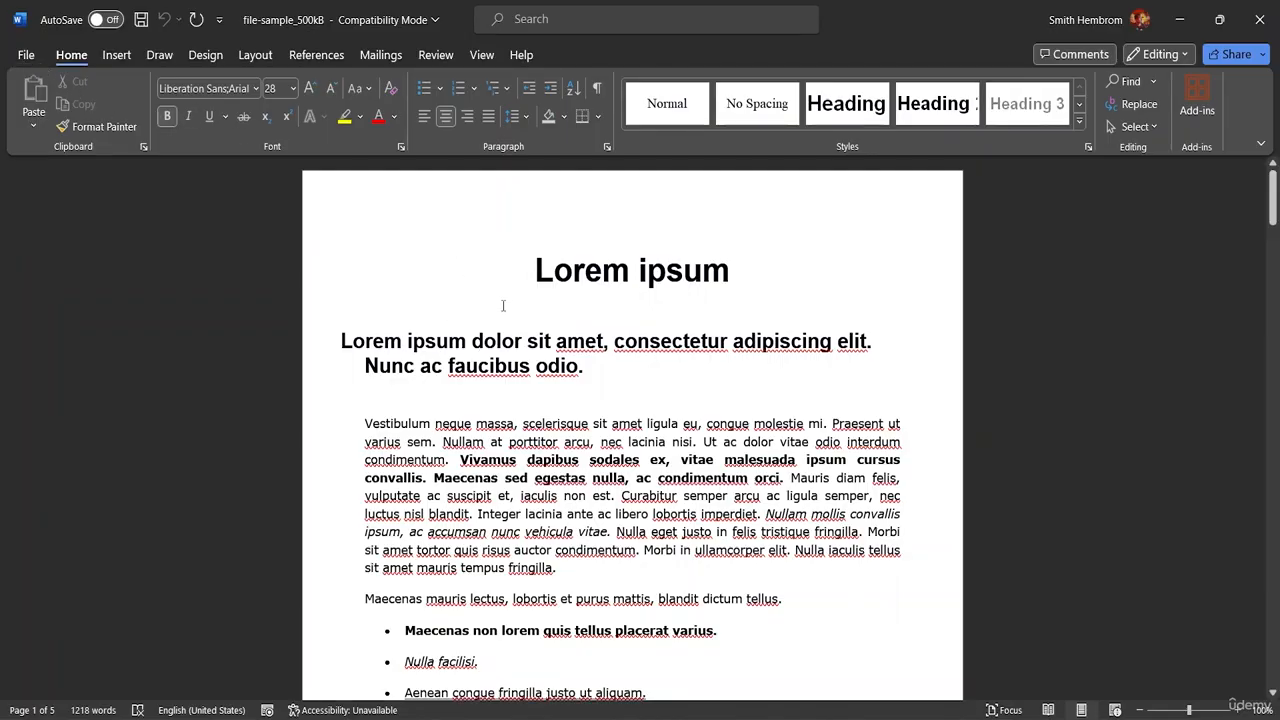
{"action": "left_click", "coordinate": [142, 20]}
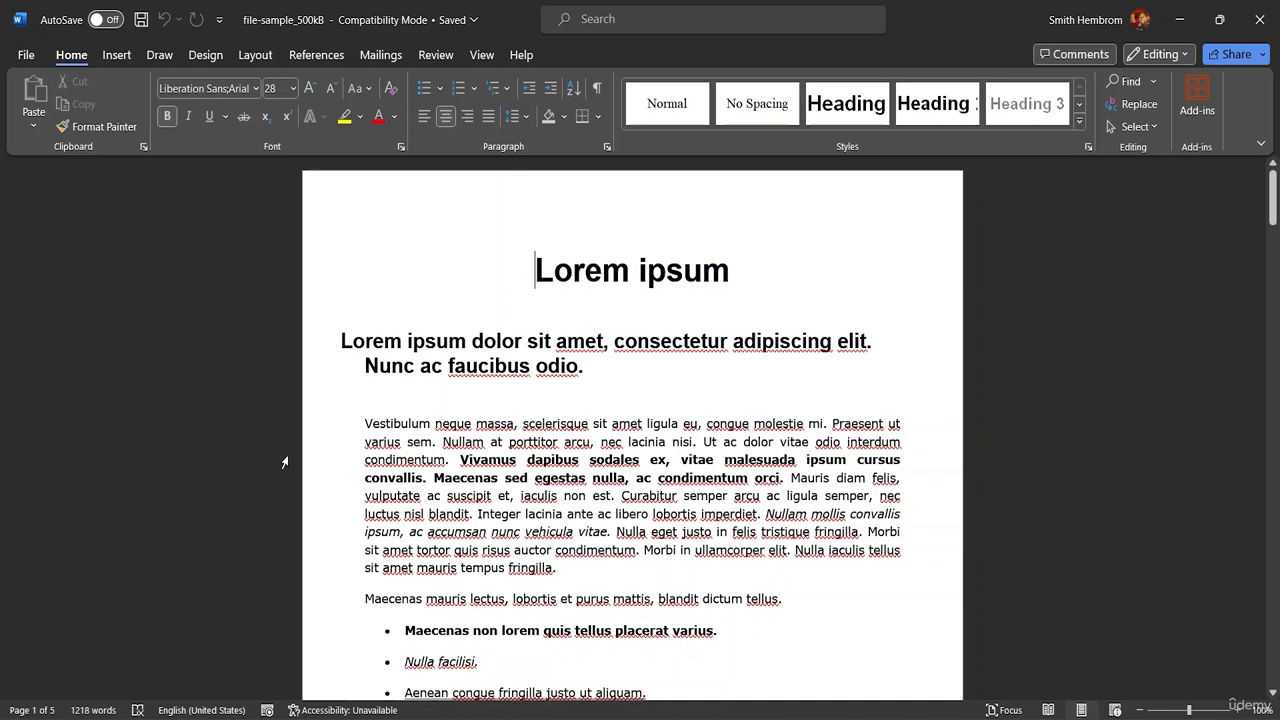
{"action": "left_click", "coordinate": [36, 57]}
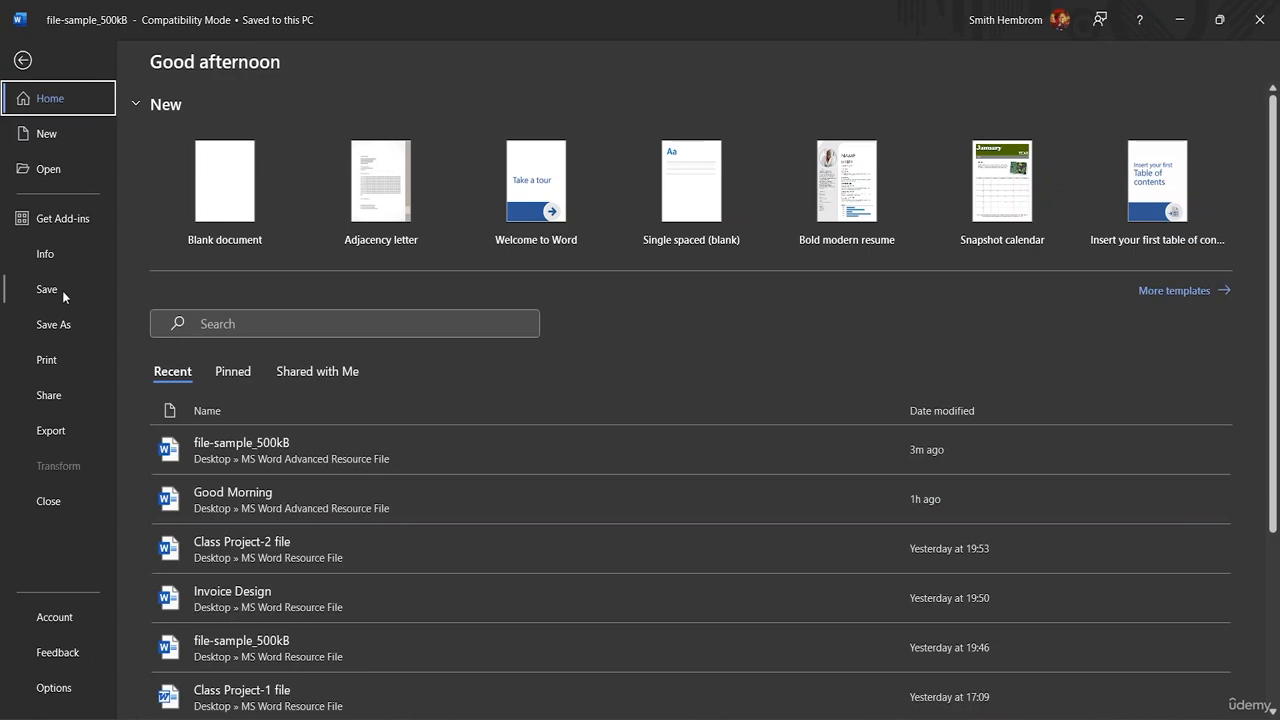
{"action": "left_click", "coordinate": [22, 60]}
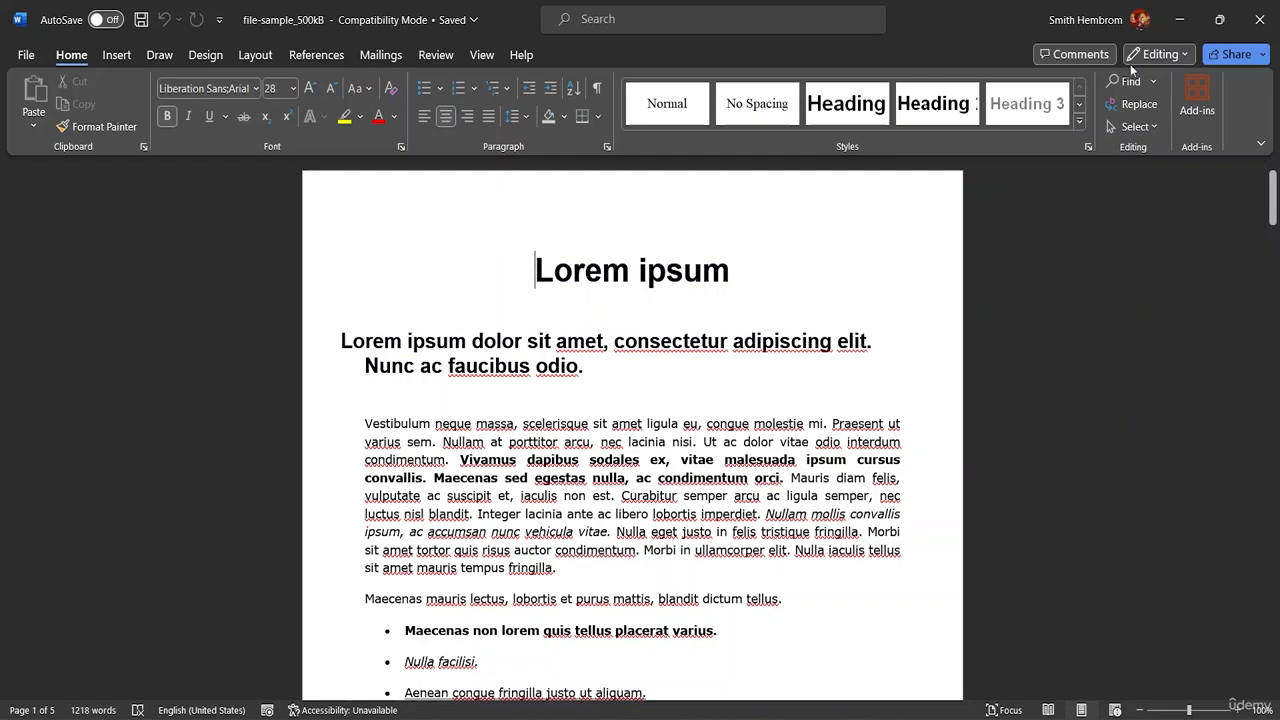
{"action": "left_click", "coordinate": [1260, 12]}
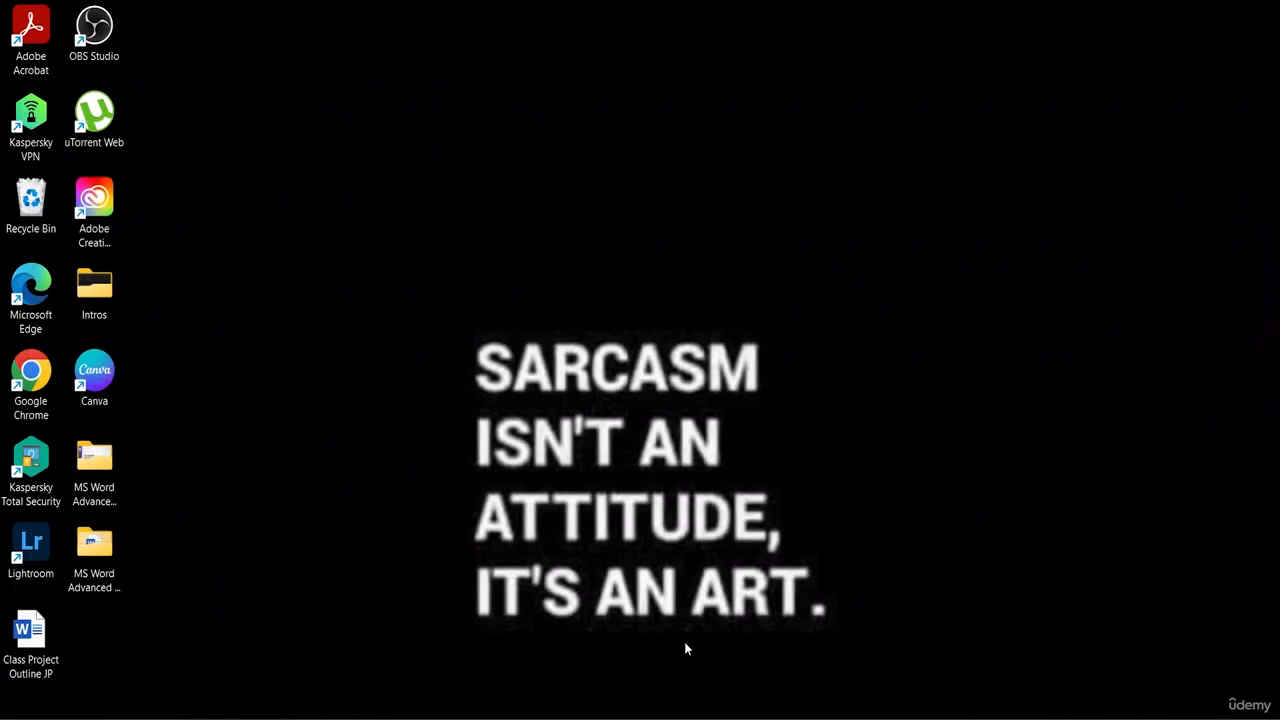
- Switch to File Explorer and open file-sample_500kB from the MS Word Advanced Resource File folder
{"action": "key", "text": "super+e"}
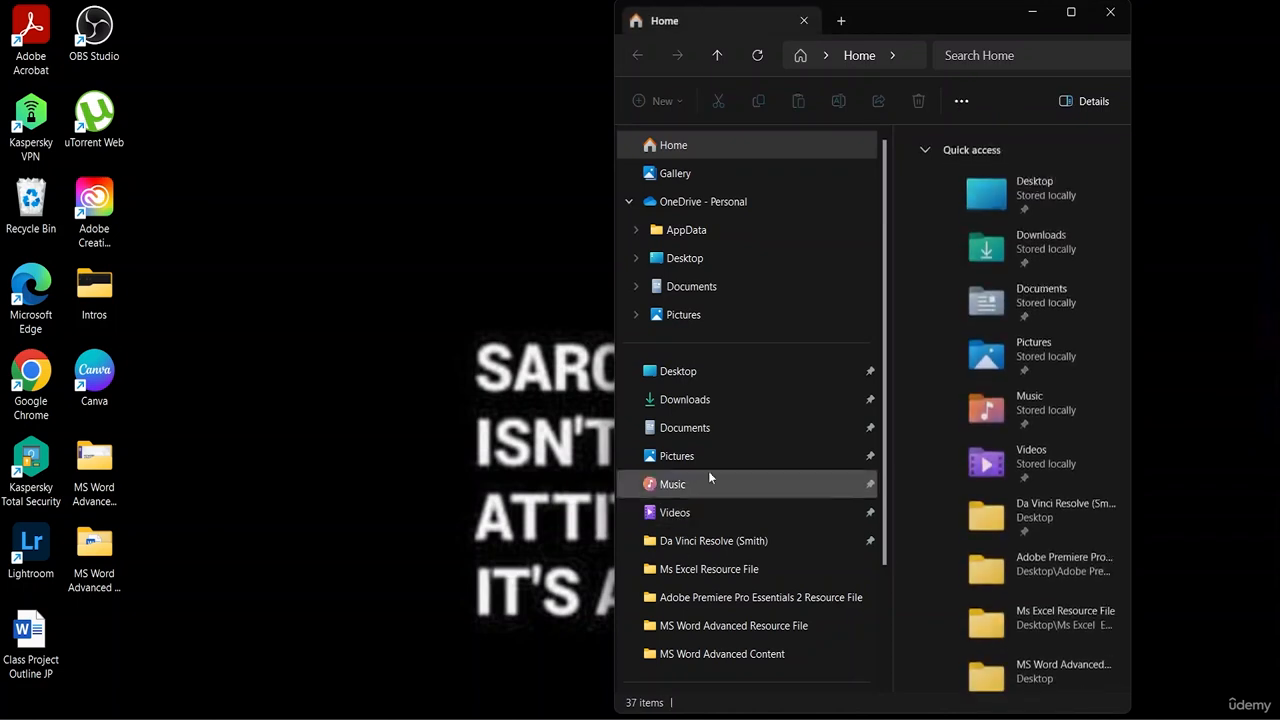
{"action": "left_click", "coordinate": [724, 402]}
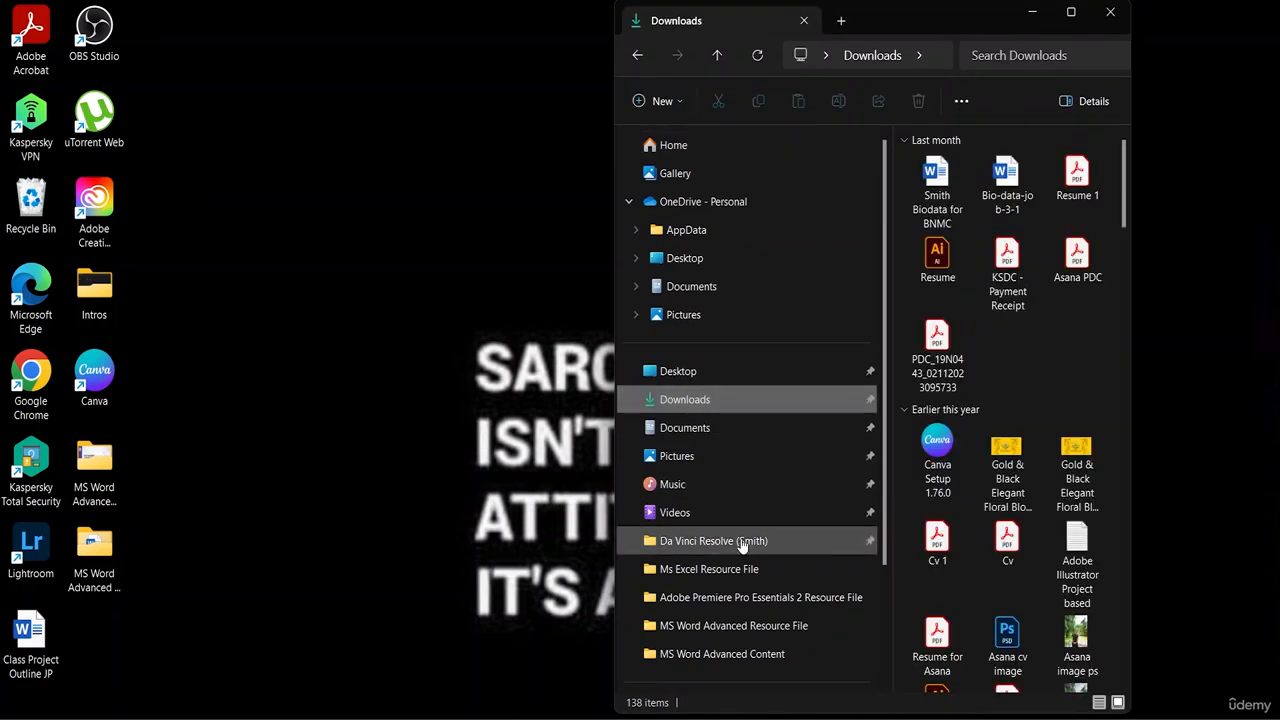
{"action": "left_click", "coordinate": [745, 627]}
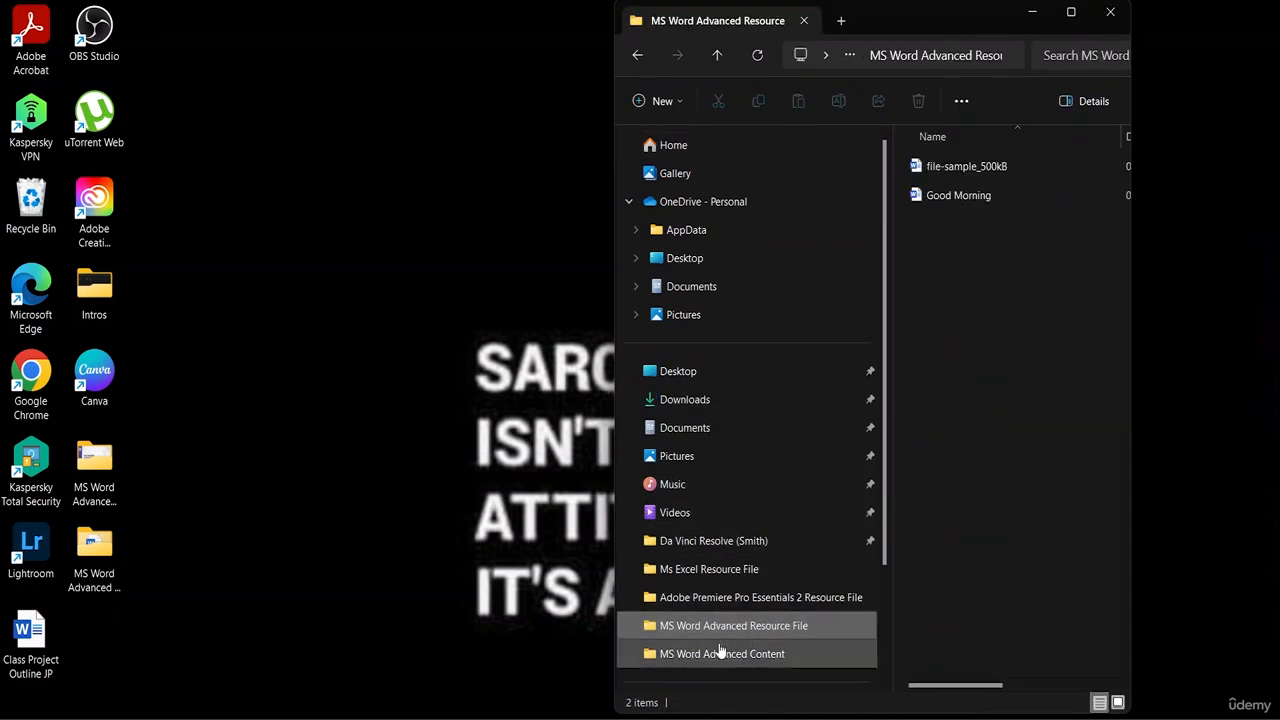
{"action": "left_click", "coordinate": [958, 170]}
{"action": "double_click", "coordinate": [958, 170]}
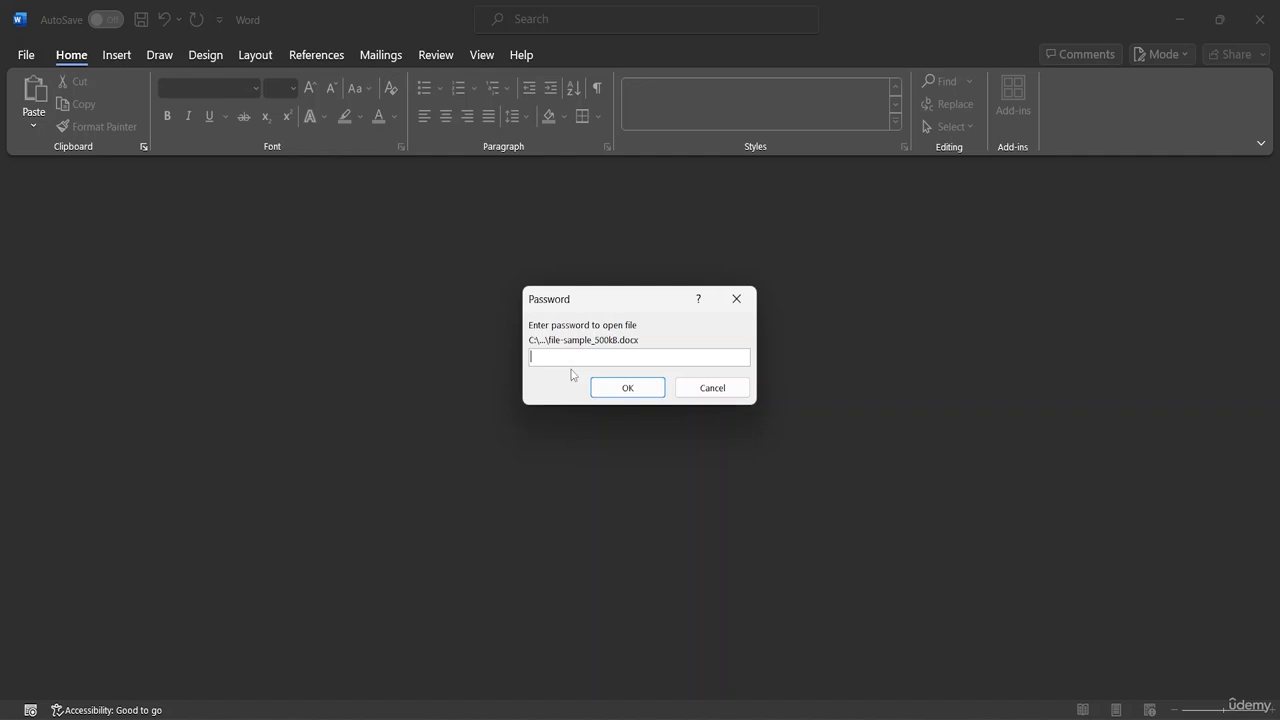
- Enter the document password to unlock and open the encrypted file-sample_500kB
{"action": "type", "text": "12345"}
{"action": "left_click", "coordinate": [648, 386]}
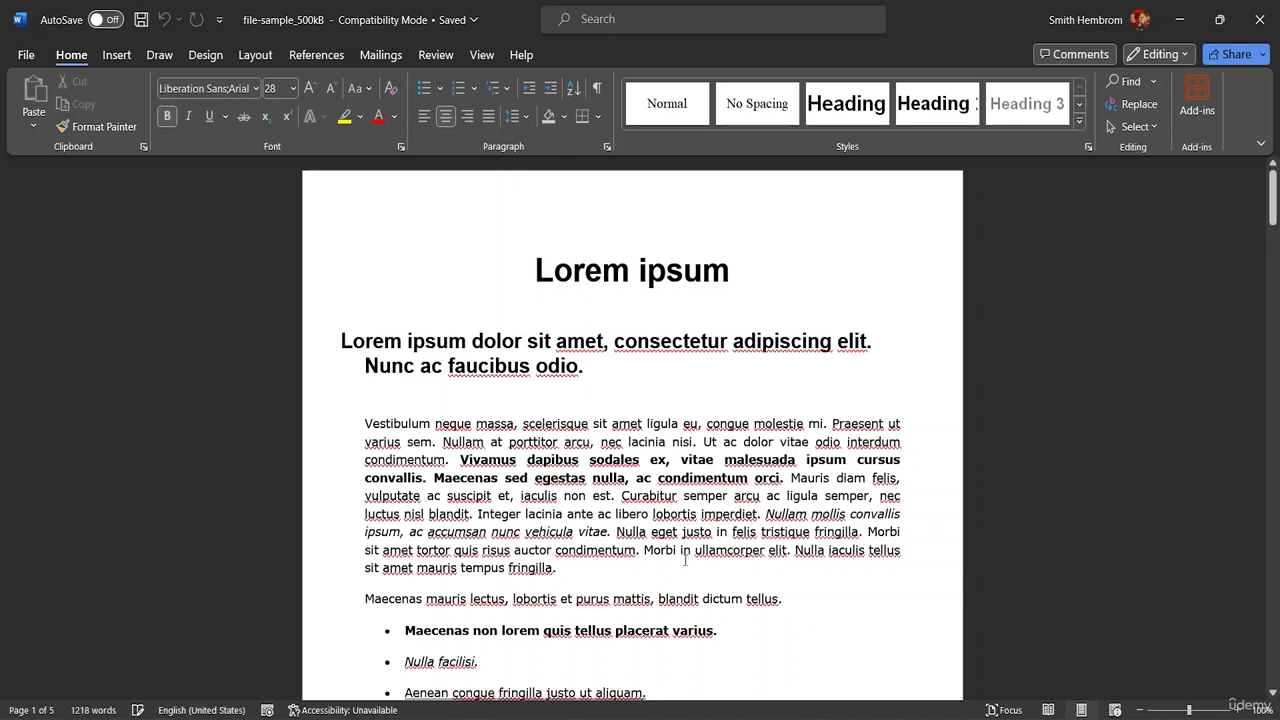
{"action": "scroll", "coordinate": [766, 430], "scroll_direction": "down", "scroll_amount": 5}
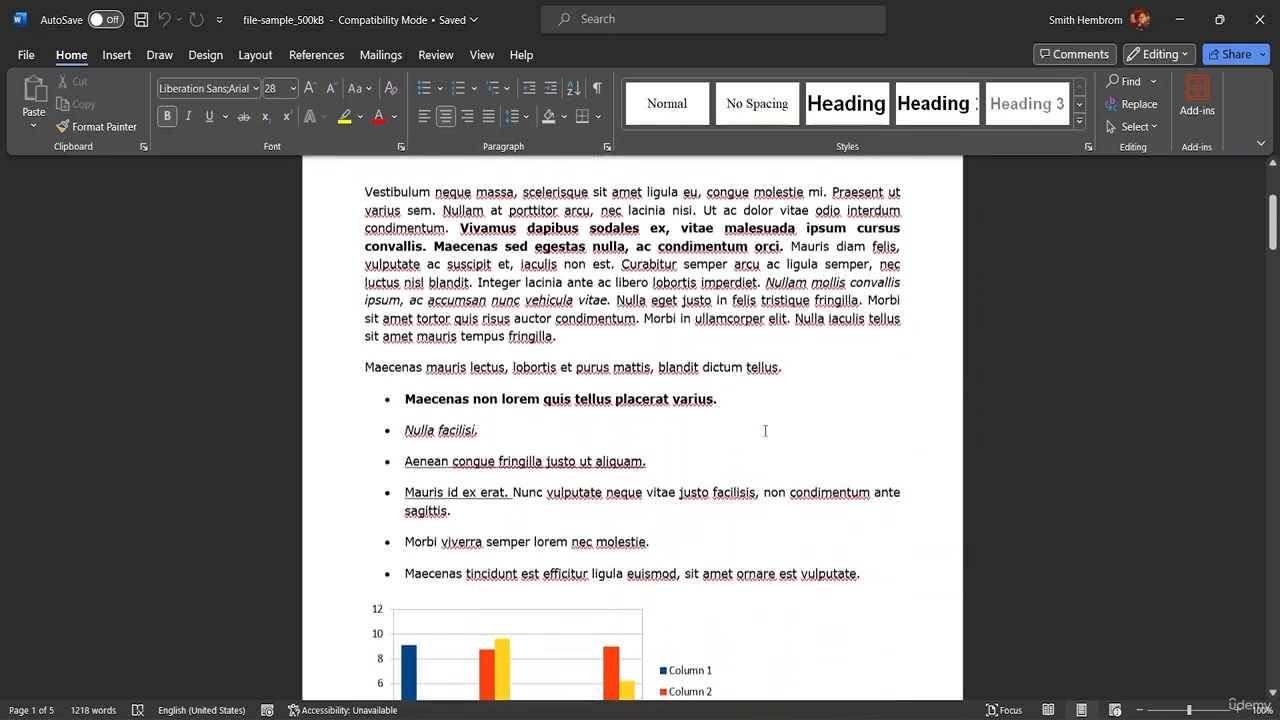
{"action": "scroll", "coordinate": [765, 430], "scroll_direction": "down", "scroll_amount": 7}
{"action": "scroll", "coordinate": [752, 438], "scroll_direction": "up", "scroll_amount": 1}
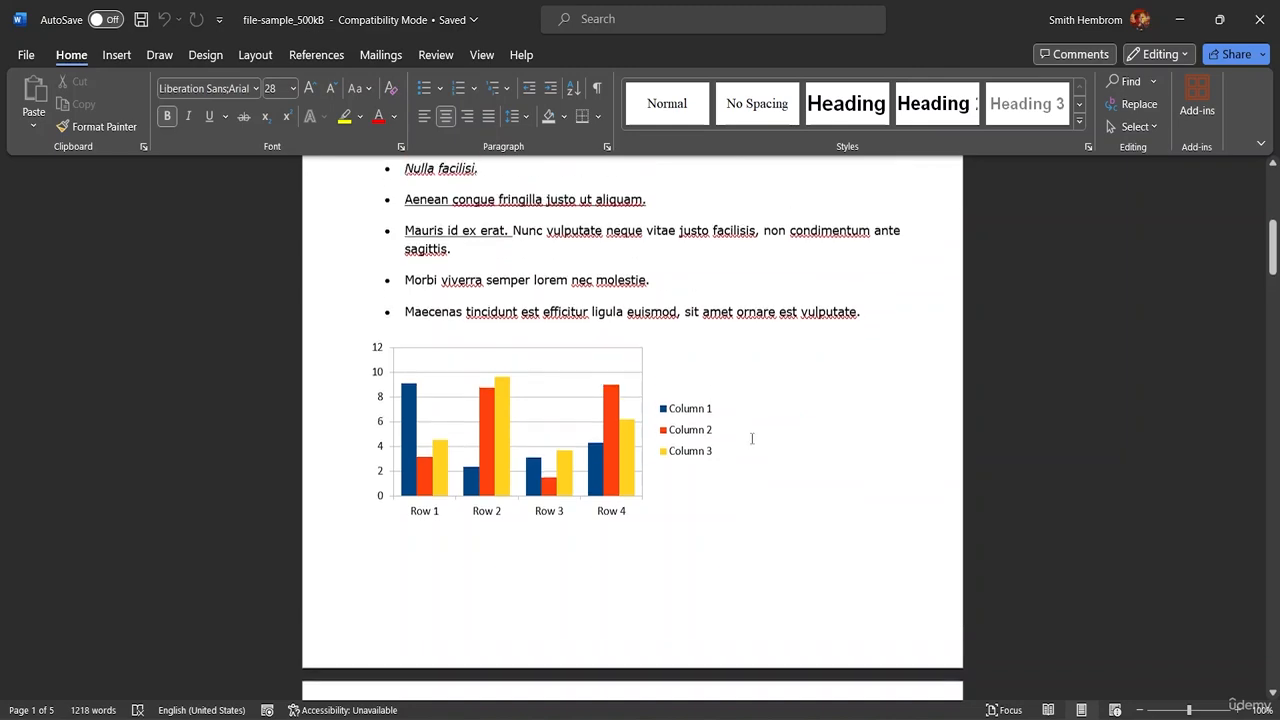
{"action": "scroll", "coordinate": [752, 438], "scroll_direction": "up", "scroll_amount": 10}
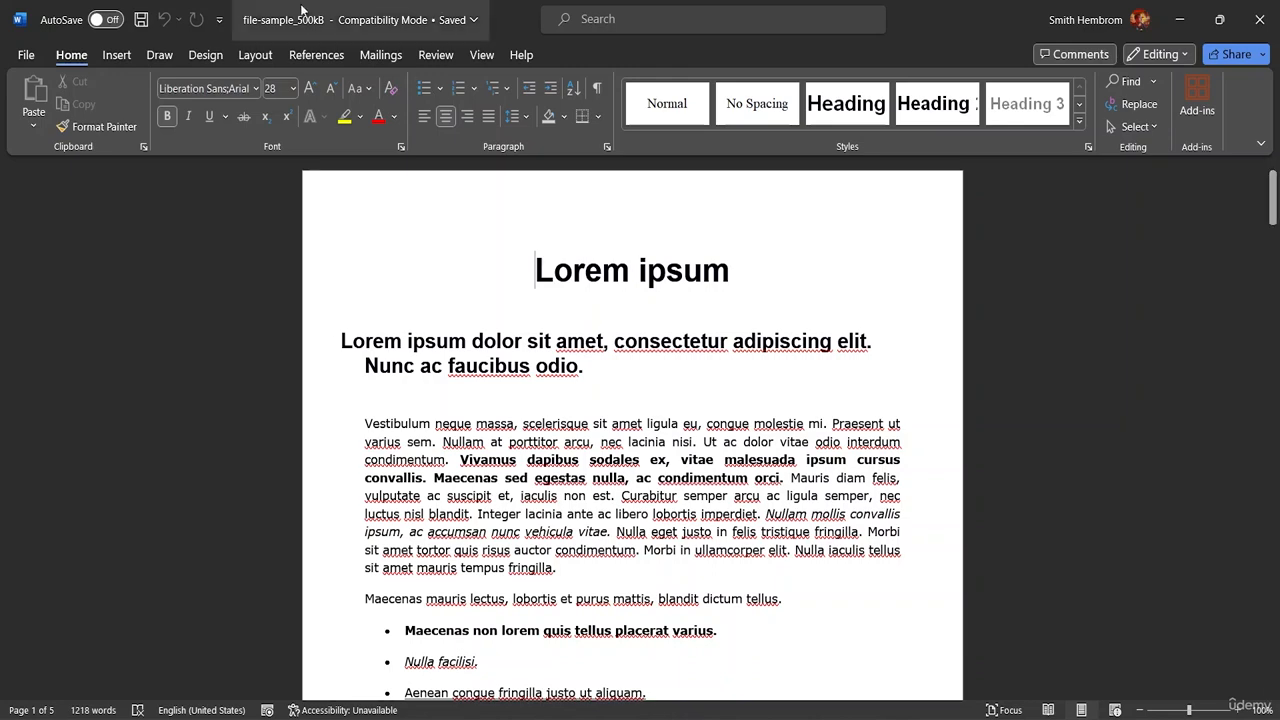
- Remove the document's password encryption by clearing the password in Encrypt with Password
{"action": "left_click", "coordinate": [27, 55]}
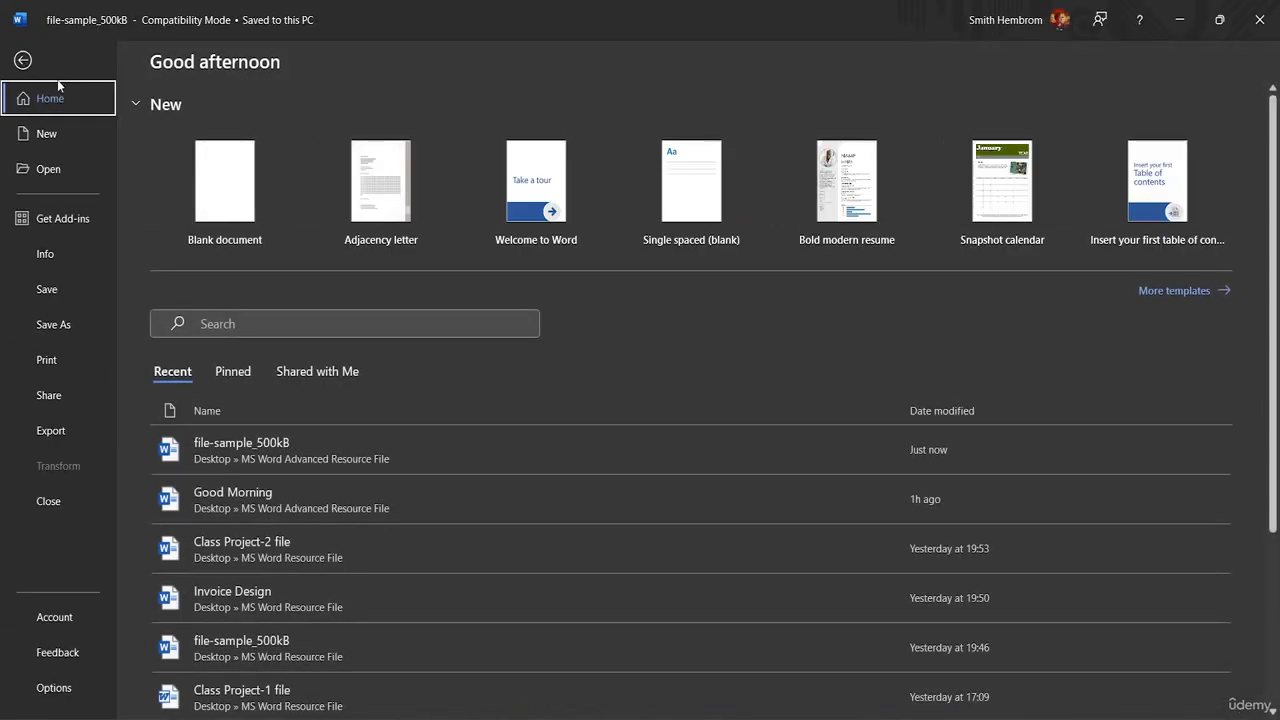
{"action": "left_click", "coordinate": [76, 262]}
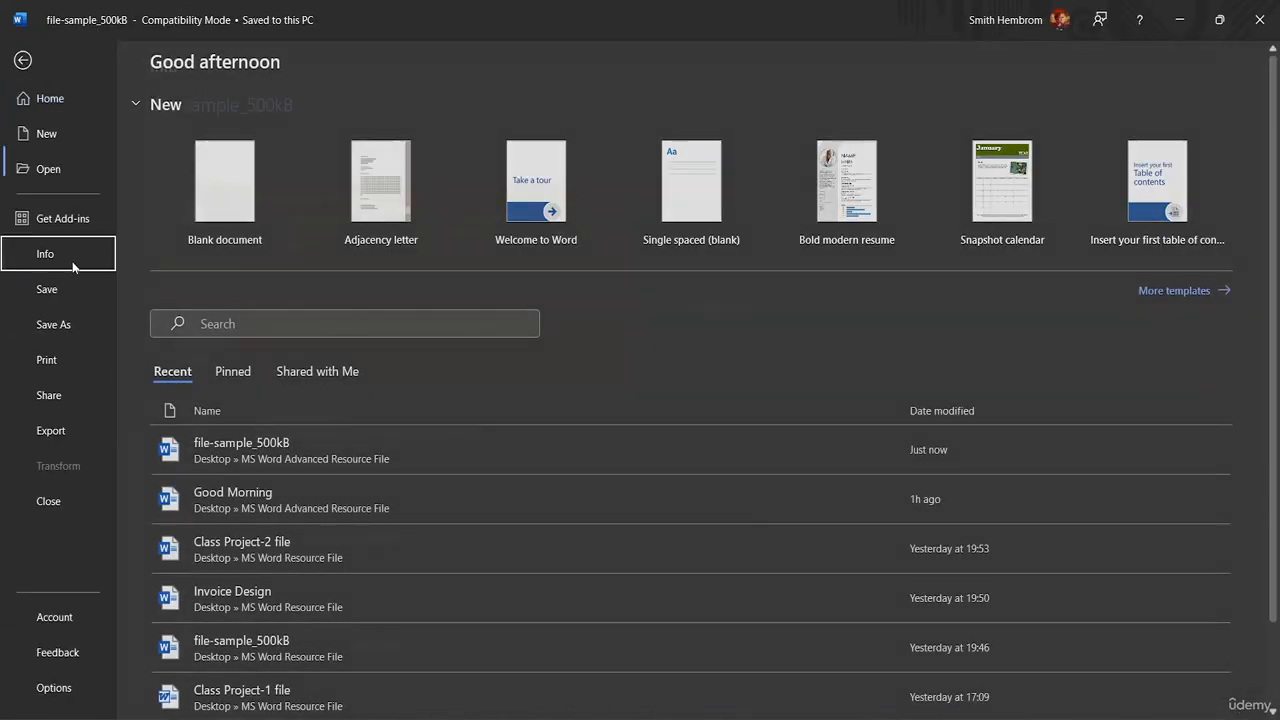
{"action": "left_click", "coordinate": [212, 364]}
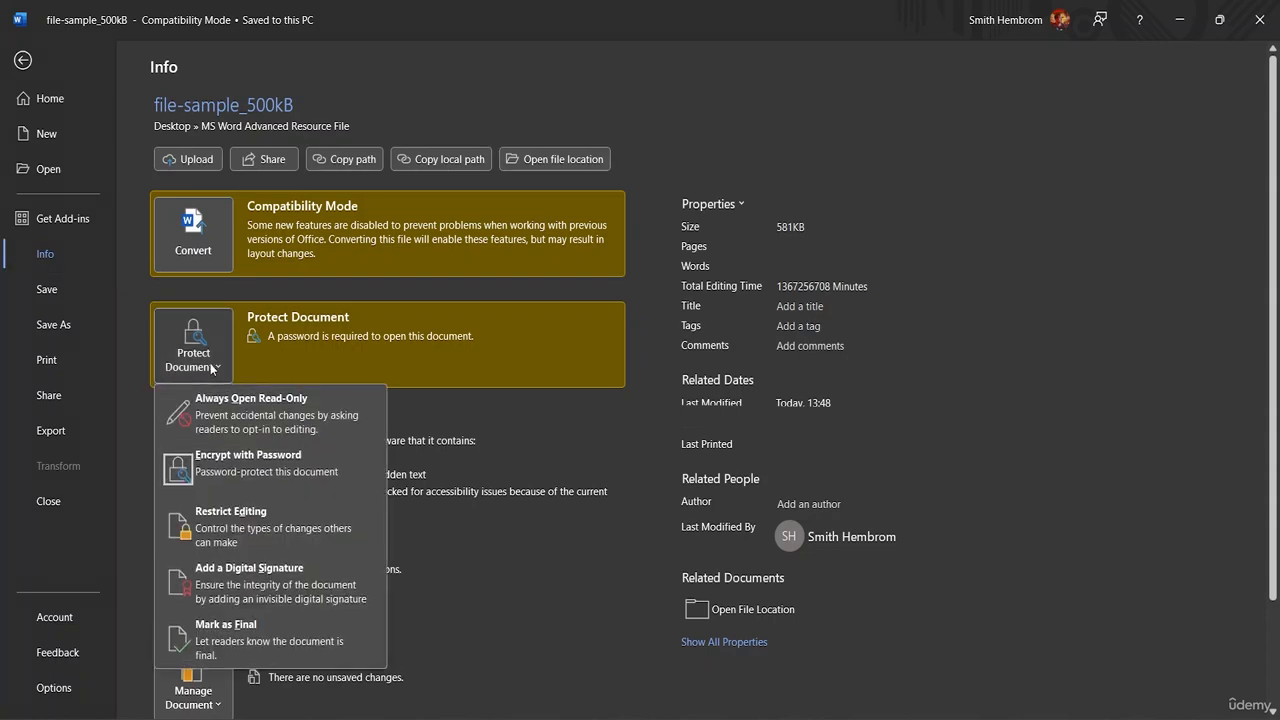
{"action": "left_click", "coordinate": [238, 486]}
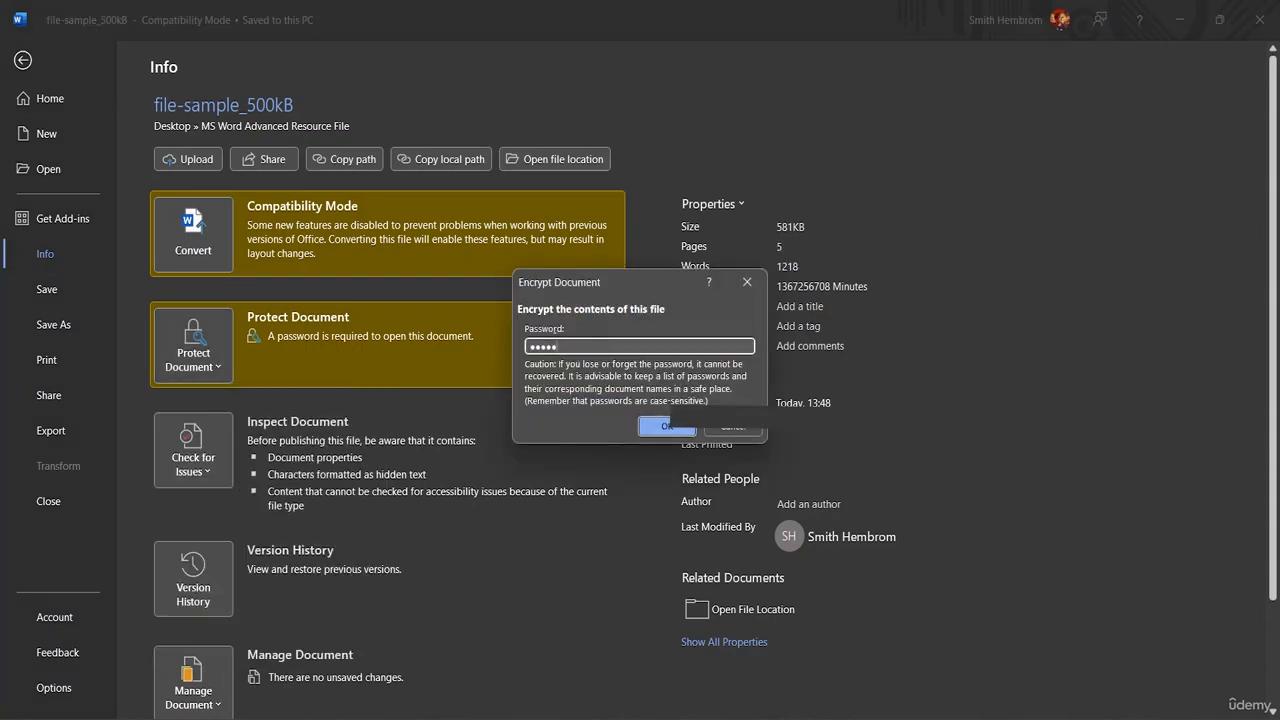
{"action": "key", "text": "BackSpace"}
{"action": "key", "text": "BackSpace"}
{"action": "key", "text": "BackSpace"}
{"action": "key", "text": "BackSpace"}
{"action": "key", "text": "BackSpace"}
{"action": "left_click", "coordinate": [662, 428]}
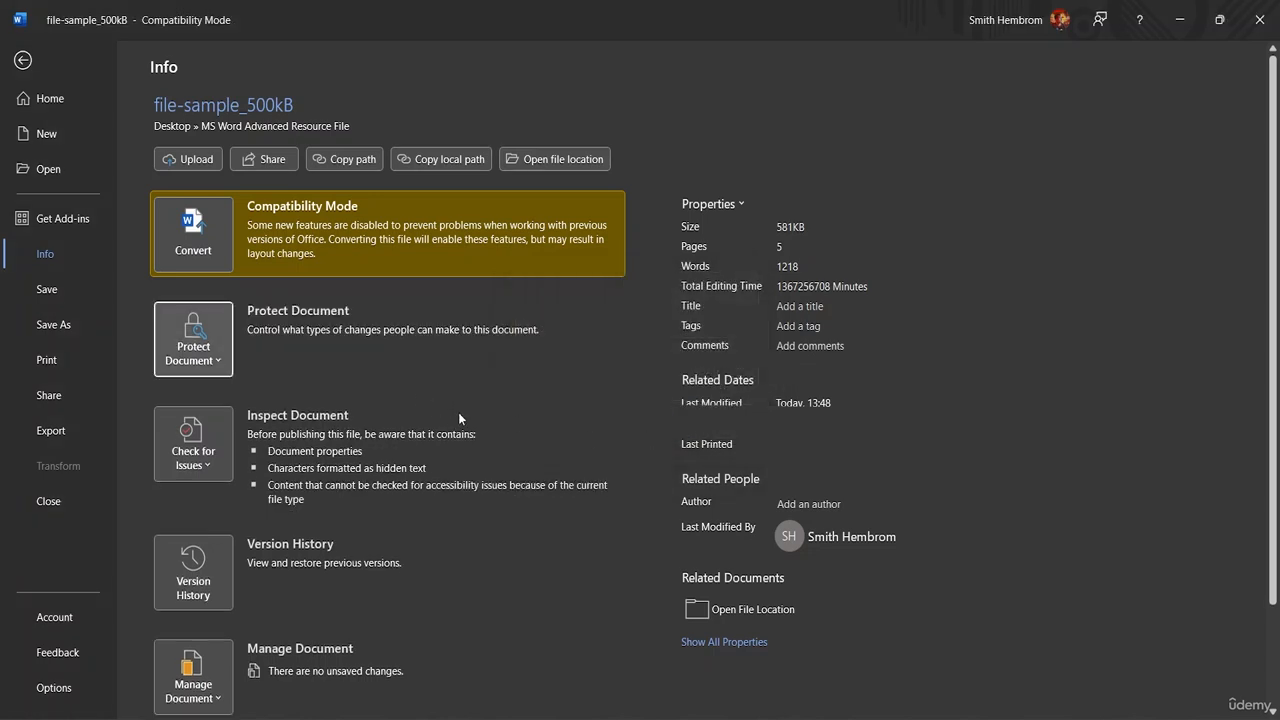
- Save the document without its encryption, and reopen file-sample_500kB from File Explorer
{"action": "left_click", "coordinate": [22, 60]}
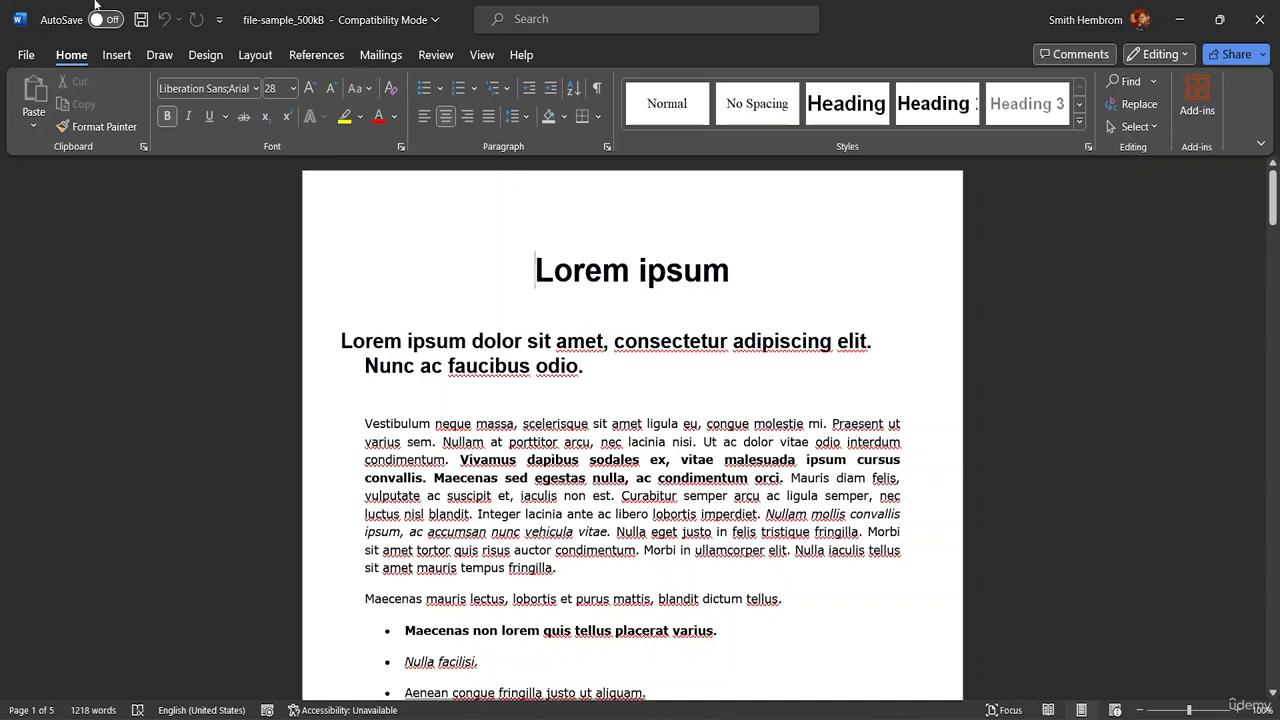
{"action": "left_click", "coordinate": [142, 20]}
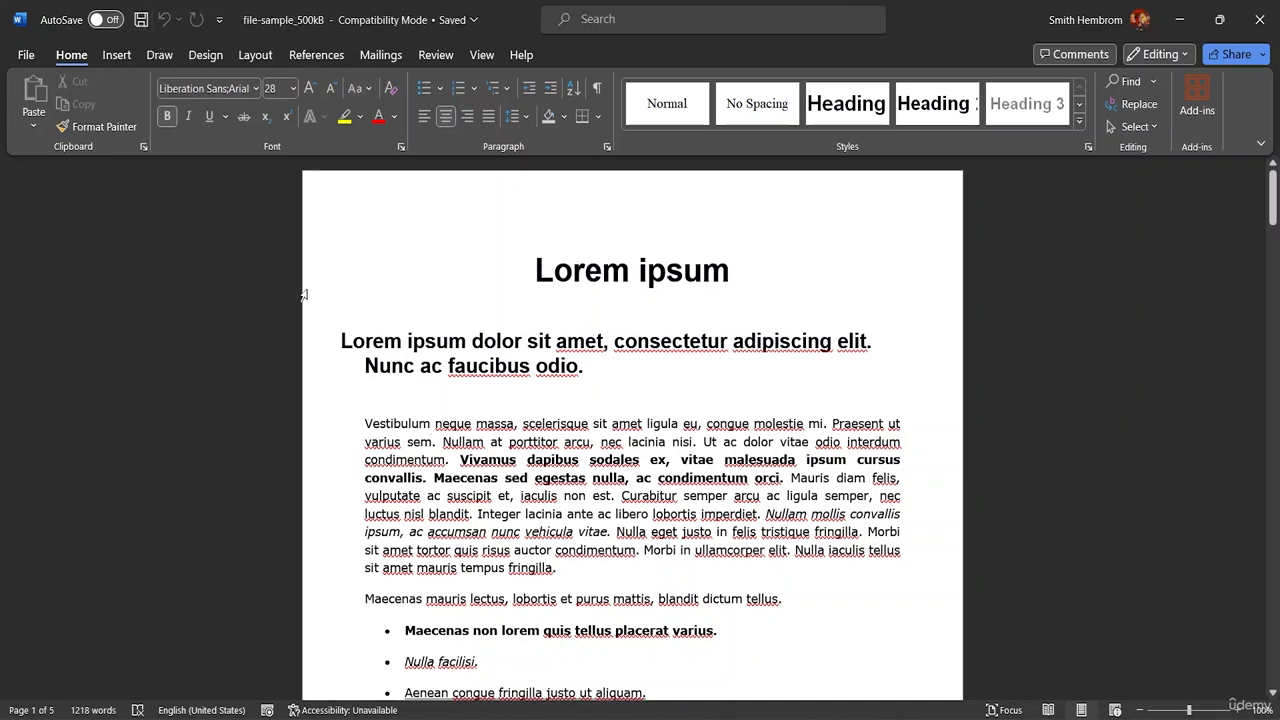
{"action": "left_click", "coordinate": [1259, 19]}
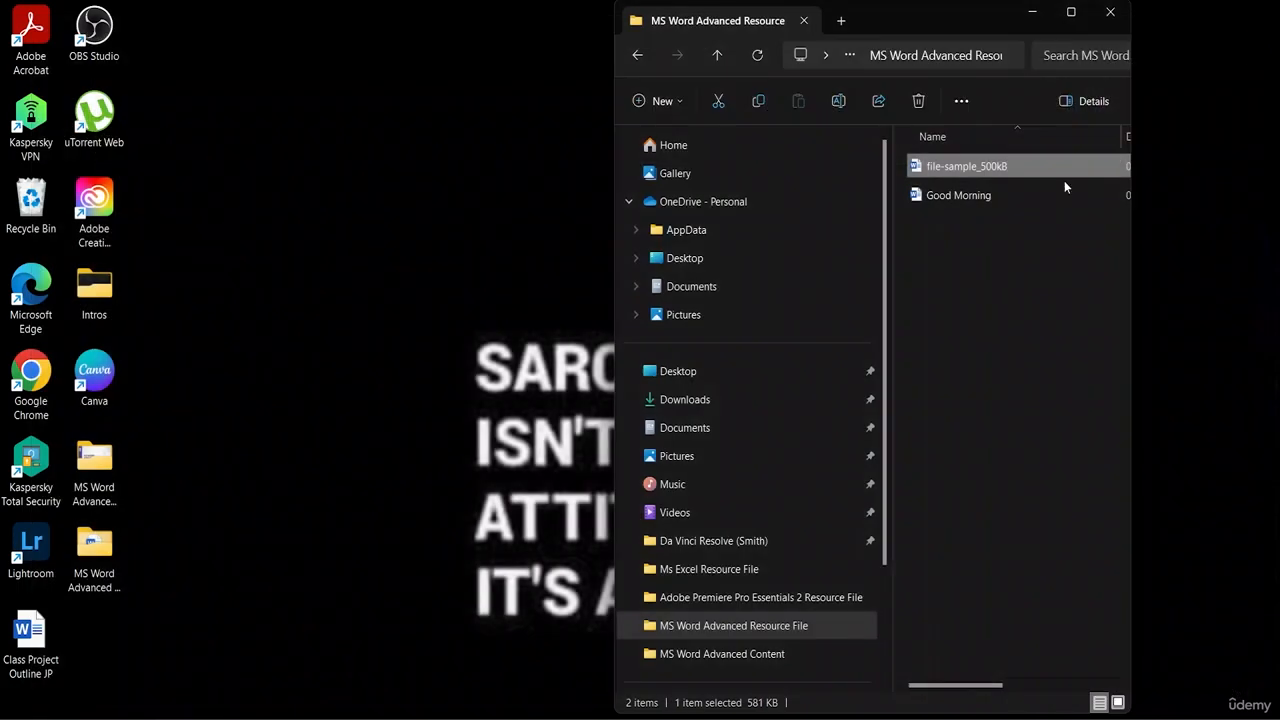
{"action": "double_click", "coordinate": [1024, 166]}
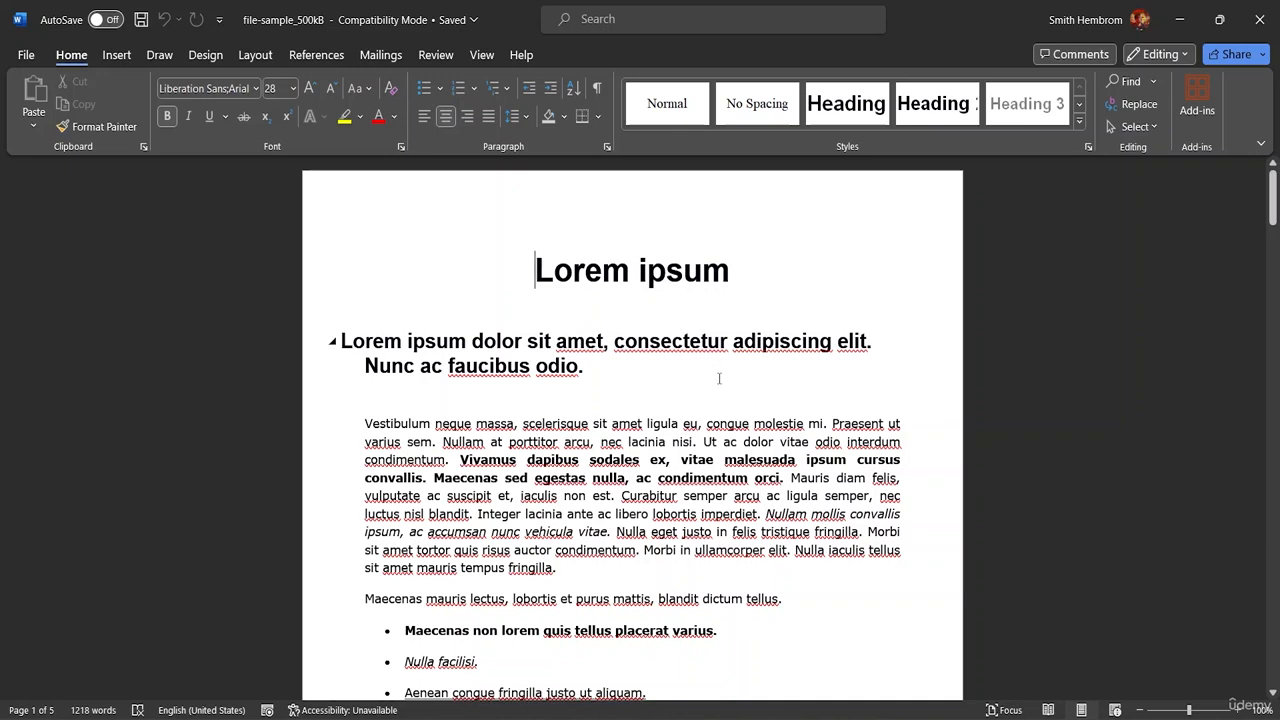
- Restrict editing to limit formatting to the default selection of styles, and remove formatting that isn't allowed from the document
{"action": "left_click", "coordinate": [436, 55]}
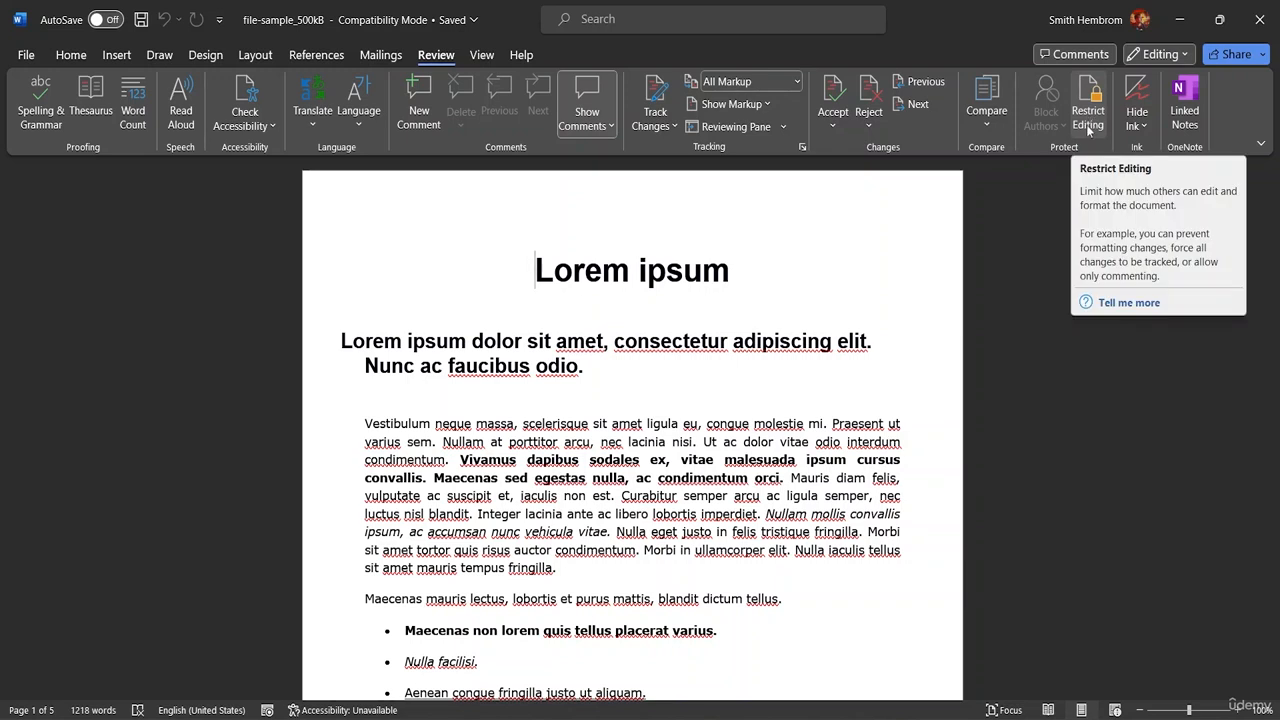
{"action": "left_click", "coordinate": [1089, 129]}
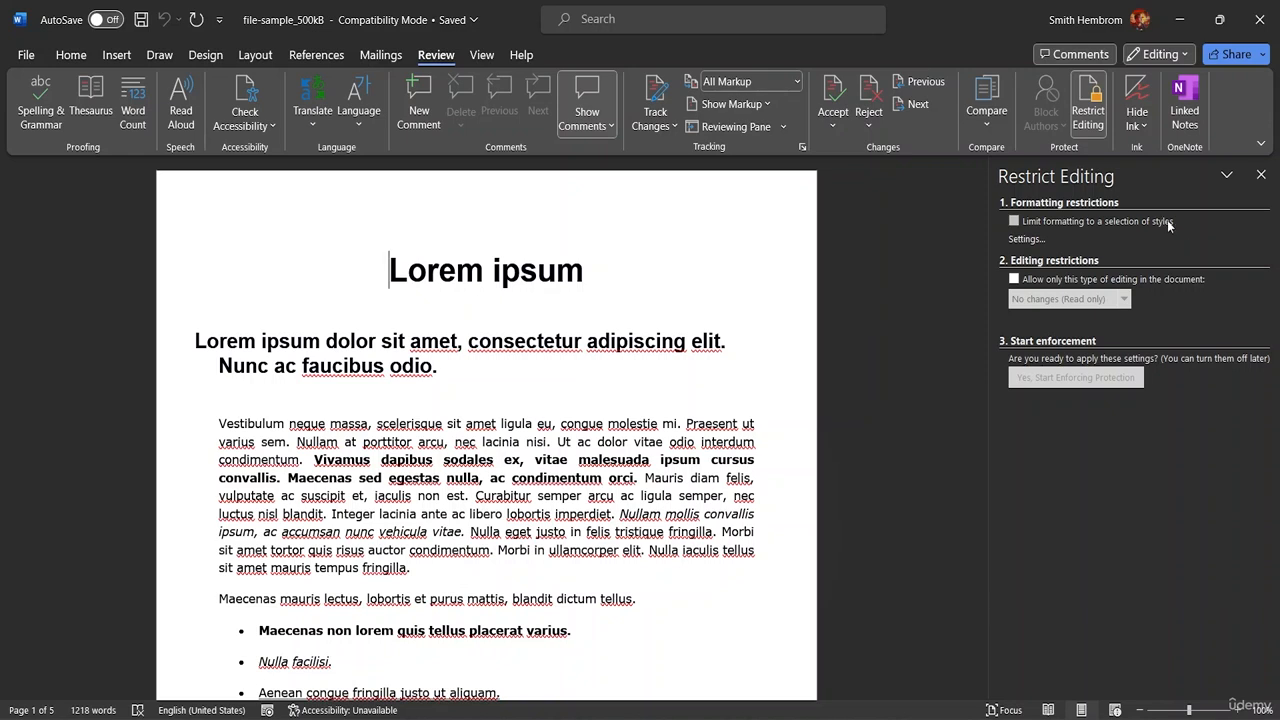
{"action": "left_click", "coordinate": [1013, 222]}
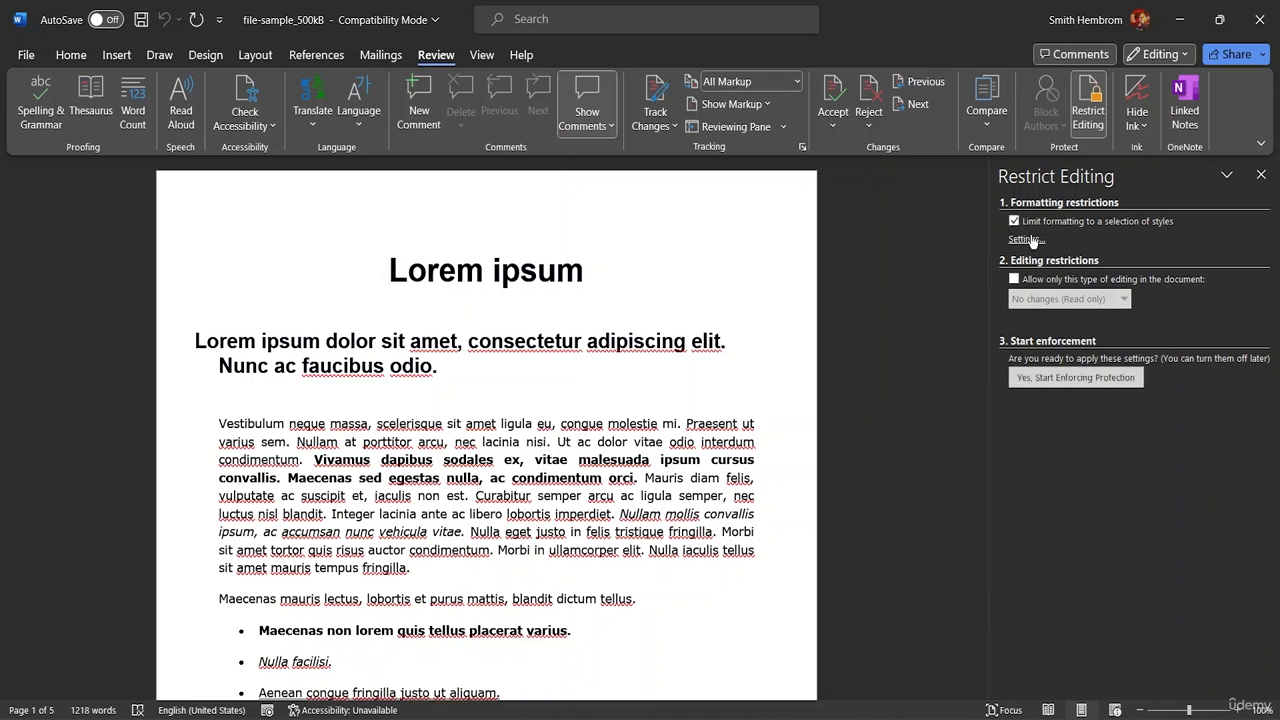
{"action": "left_click", "coordinate": [1027, 239]}
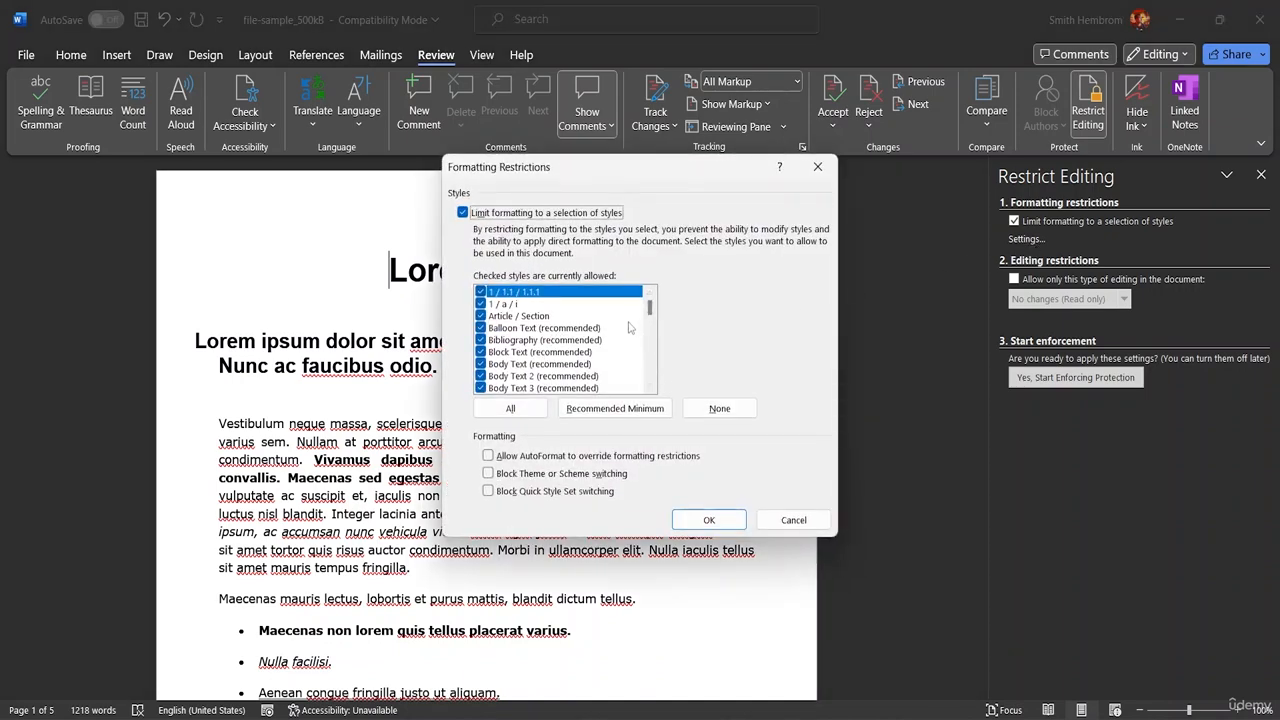
{"action": "mouse_move", "coordinate": [652, 313]}
{"action": "left_mouse_down"}
{"action": "mouse_move", "coordinate": [659, 381]}
{"action": "mouse_move", "coordinate": [654, 302]}
{"action": "left_mouse_up"}
{"action": "left_click", "coordinate": [709, 520]}
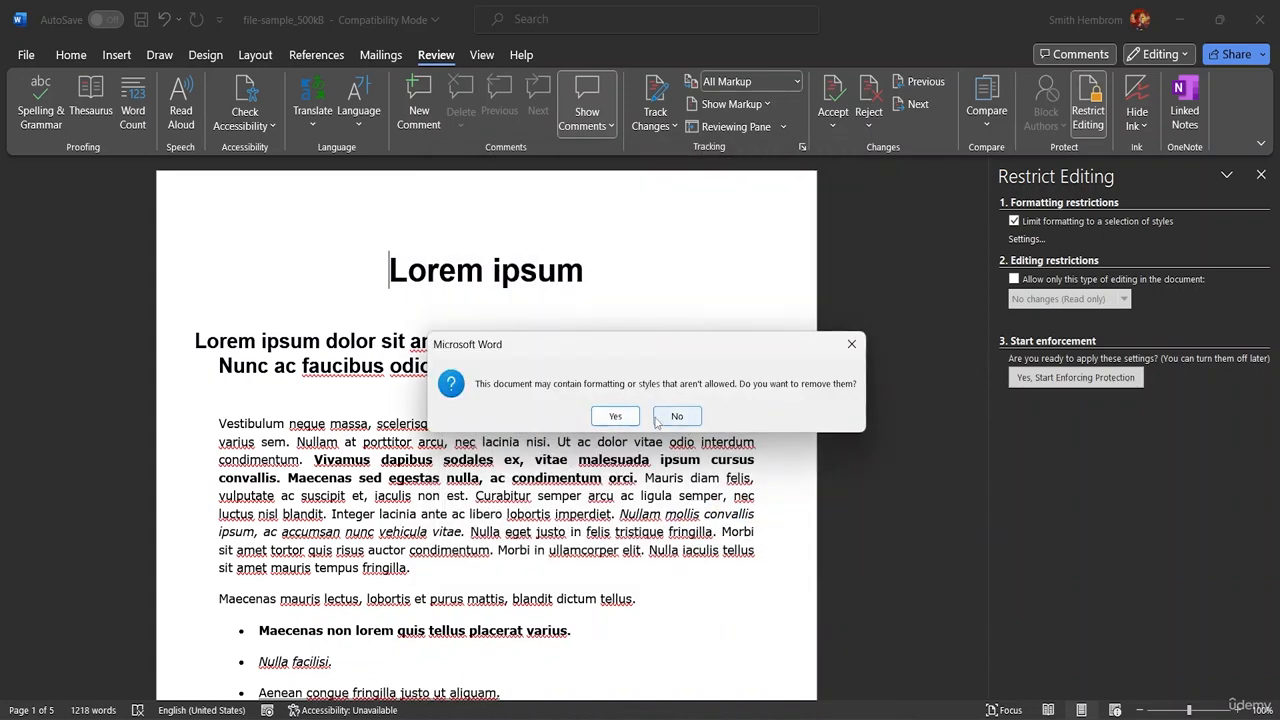
{"action": "left_click", "coordinate": [615, 416]}
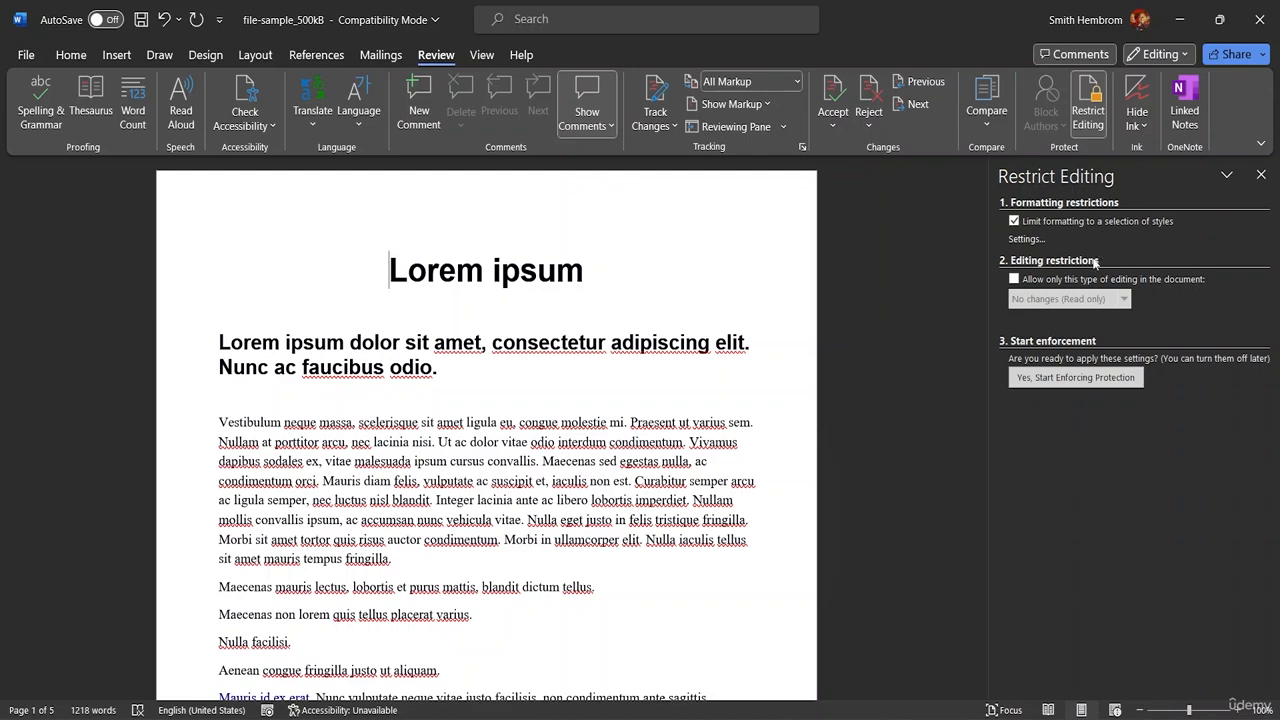
- Start enforcing the formatting protection, entering and confirming a new protection password
{"action": "left_click", "coordinate": [1058, 386]}
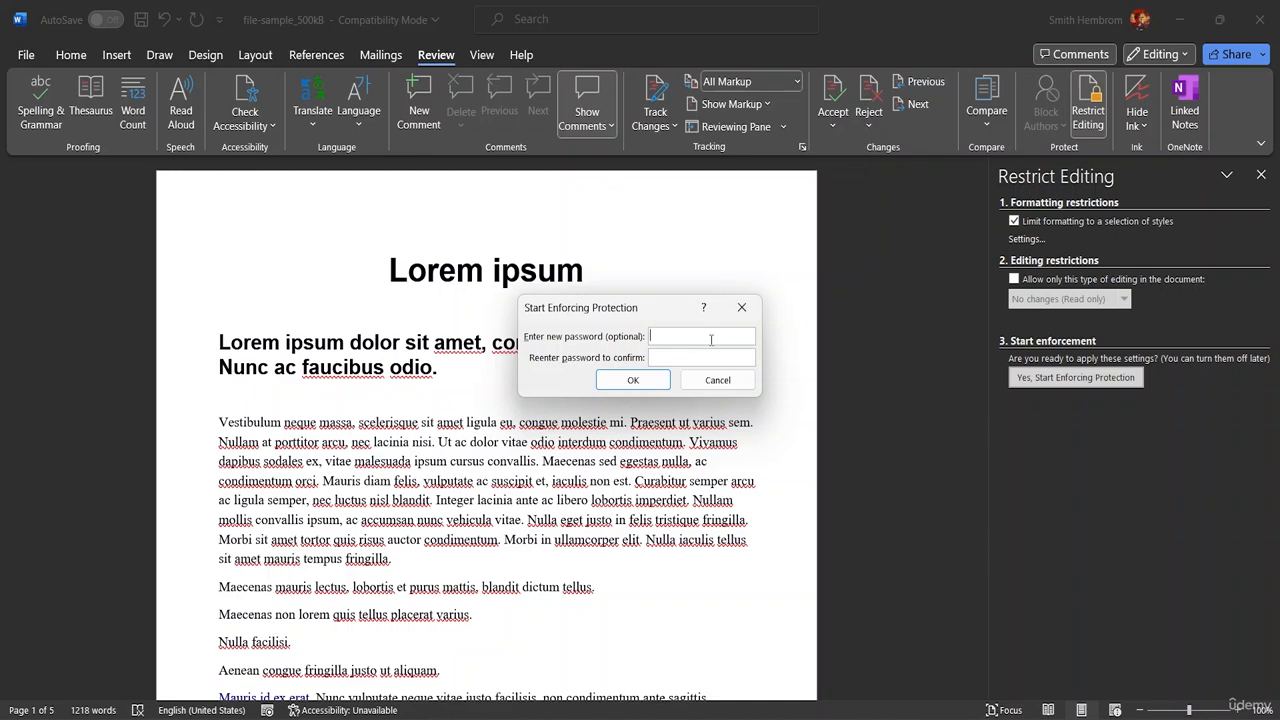
{"action": "type", "text": "p"}
{"action": "key", "text": "Tab"}
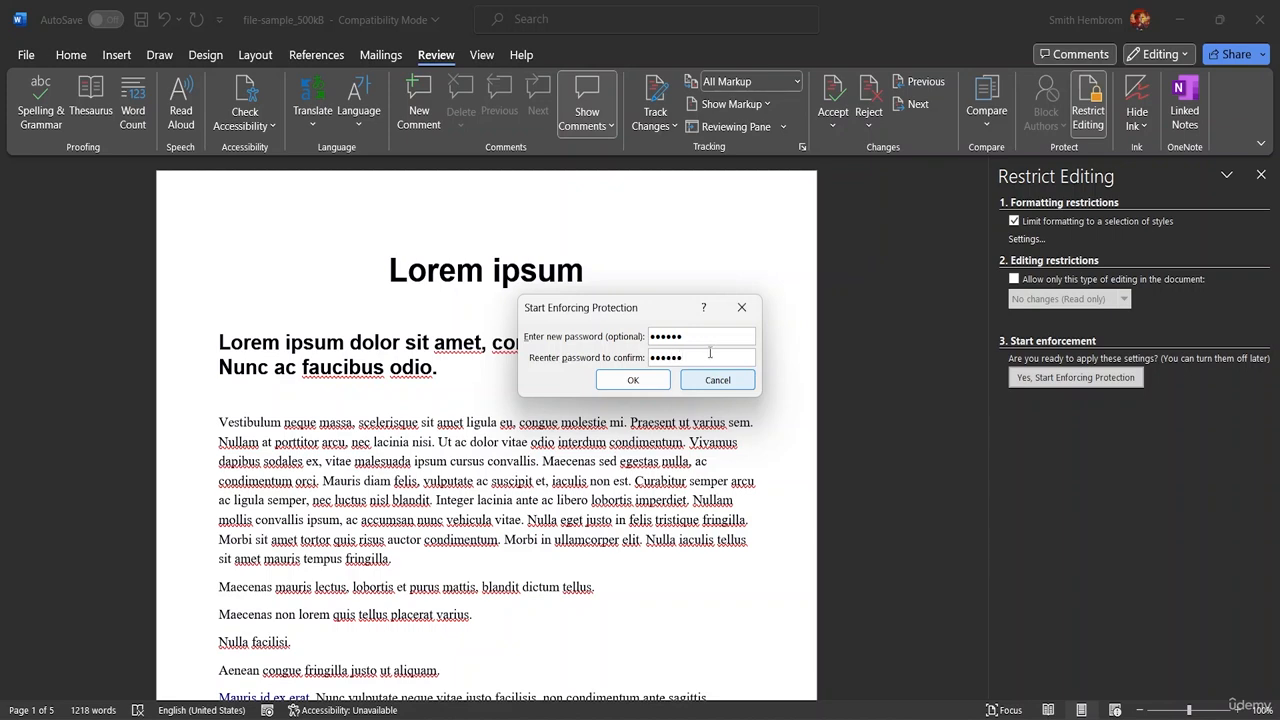
{"action": "left_click", "coordinate": [662, 383]}
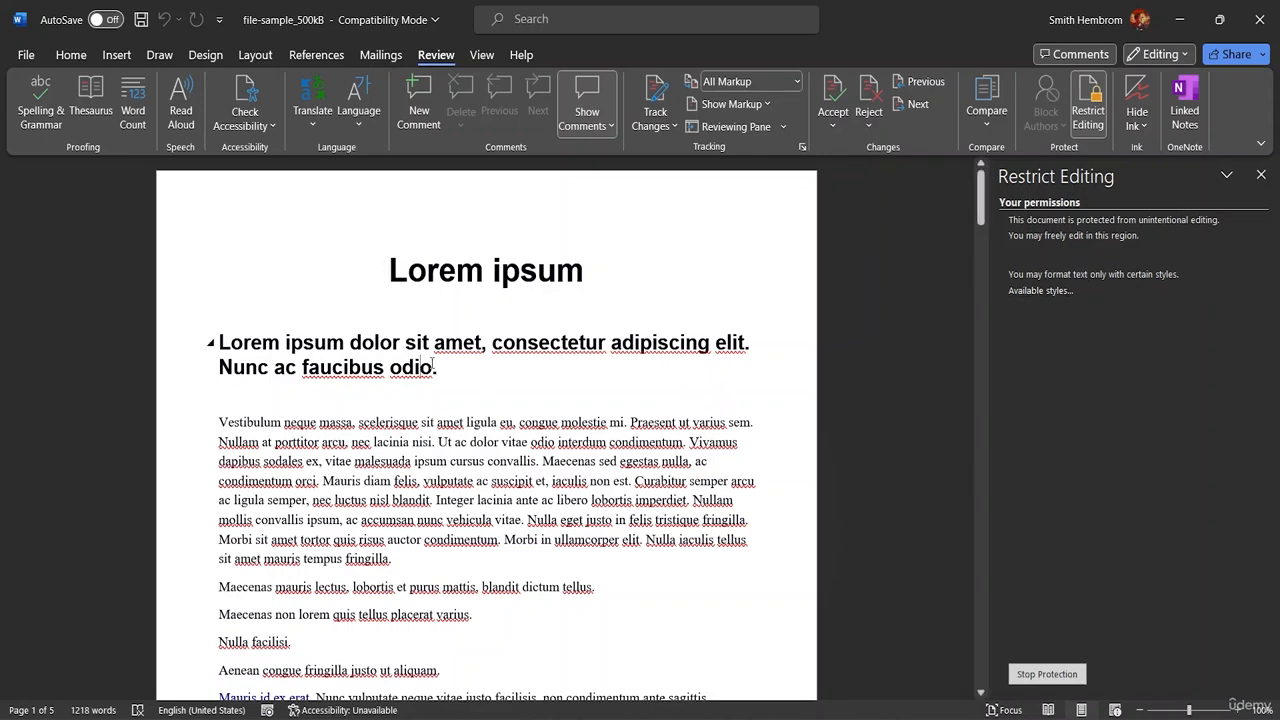
- Test text editing under protection by deleting and retyping the initial "L" of the heading below the title
{"action": "left_click_drag", "start_coordinate": [432, 366], "coordinate": [318, 367]}
{"action": "left_click", "coordinate": [263, 342]}
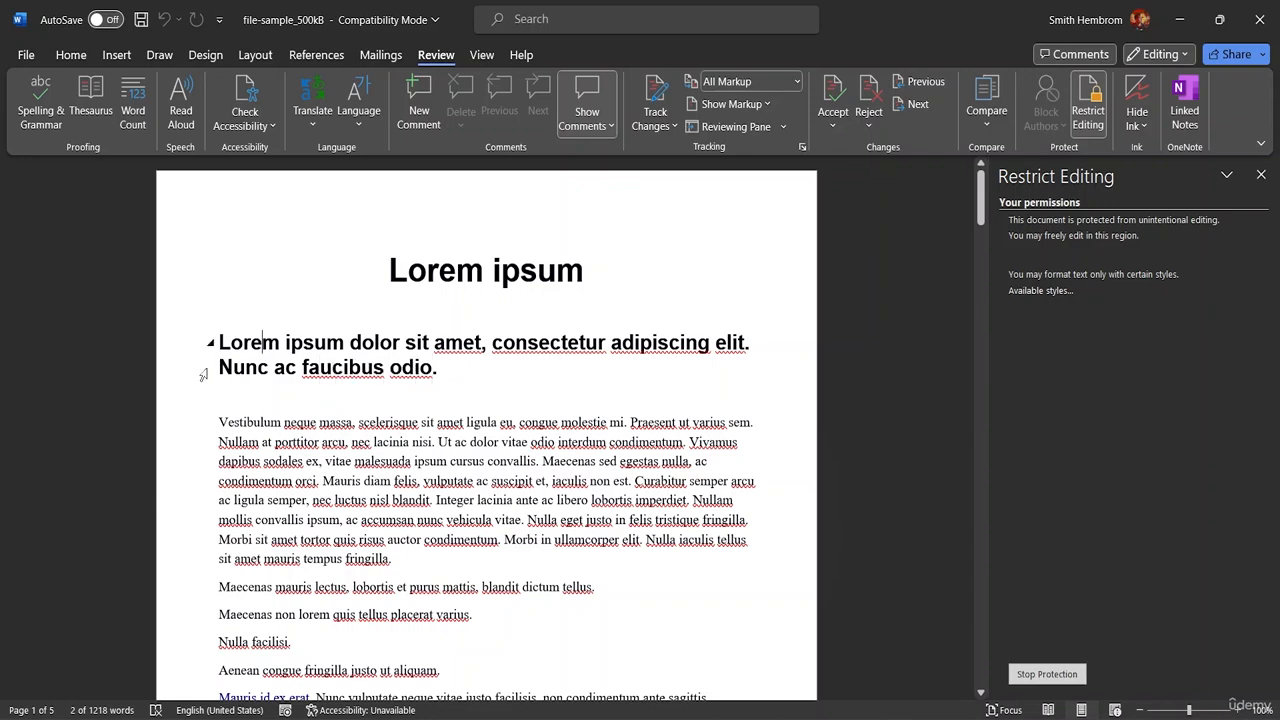
{"action": "key", "text": "Left"}
{"action": "key", "text": "Left"}
{"action": "key", "text": "Left"}
{"action": "key", "text": "BackSpace"}
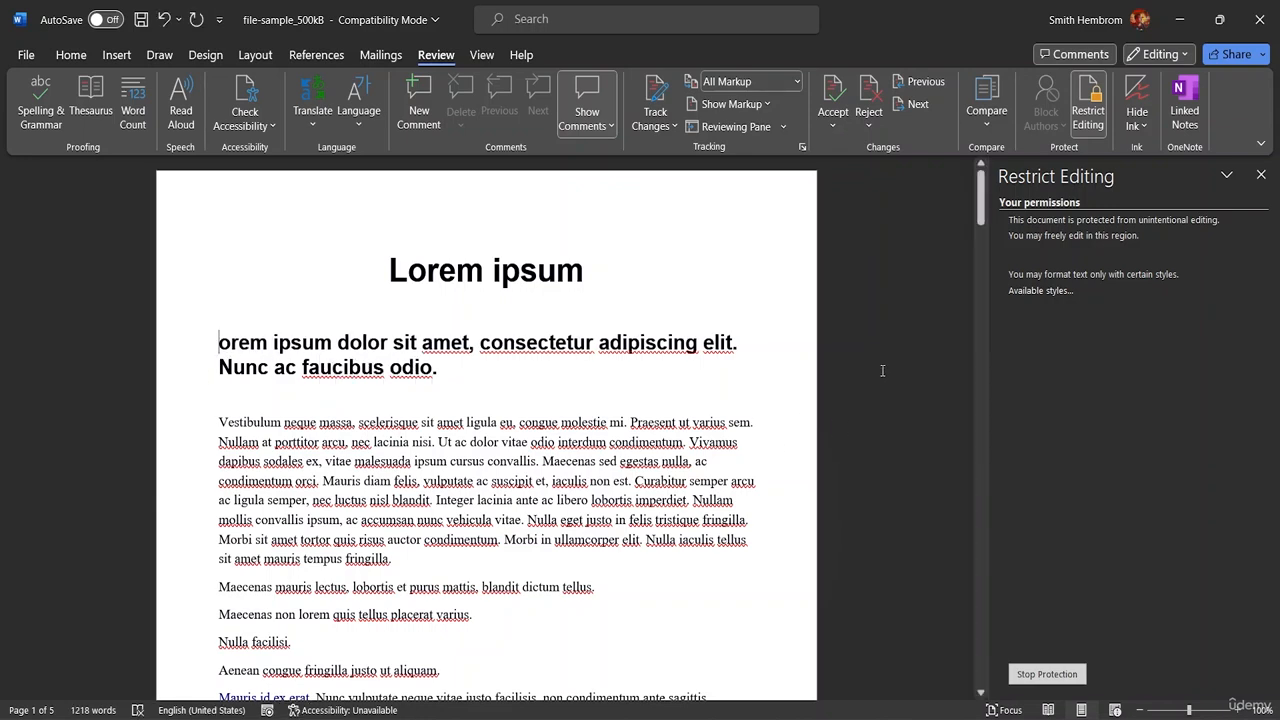
{"action": "type", "text": "l"}
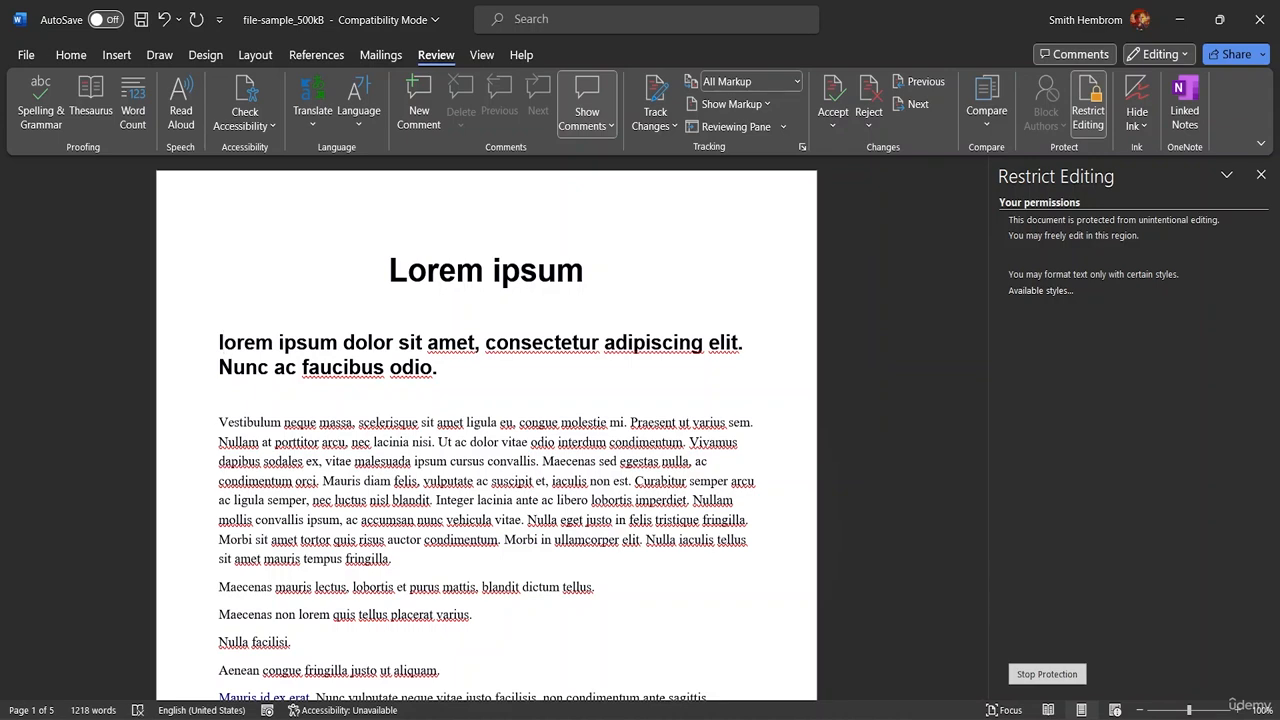
{"action": "key", "text": "BackSpace"}
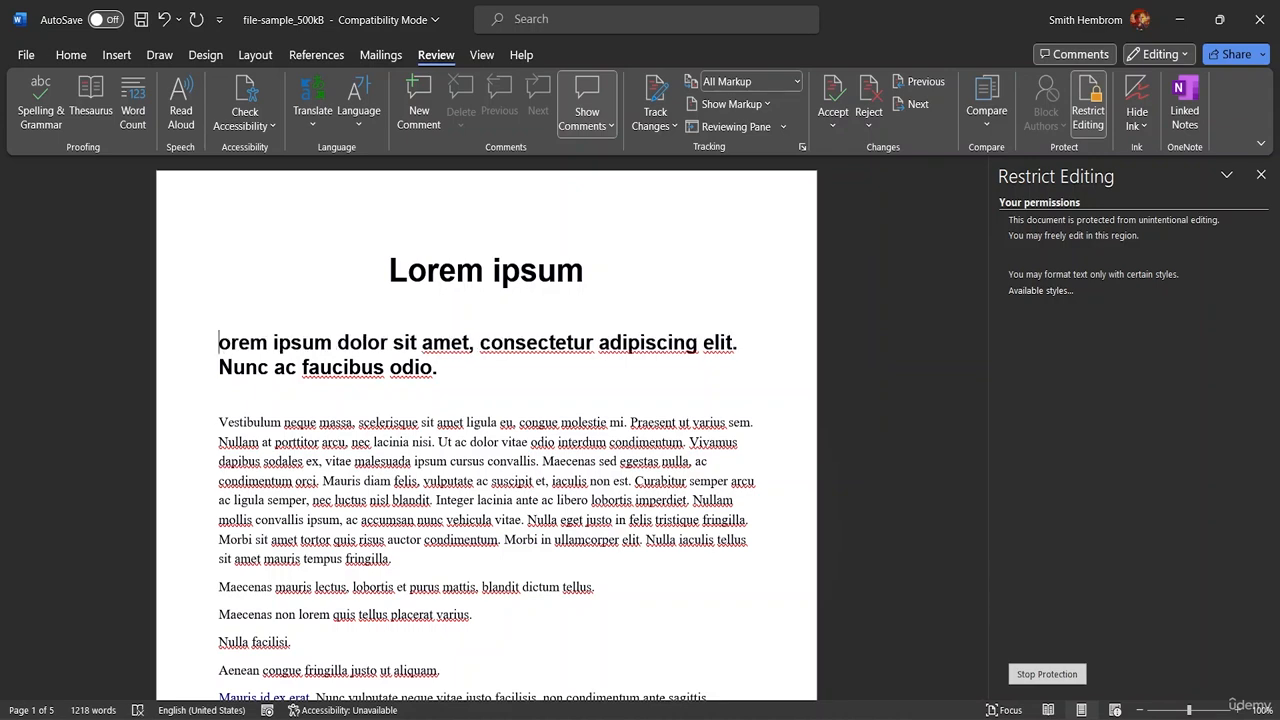
{"action": "type", "text": "L"}
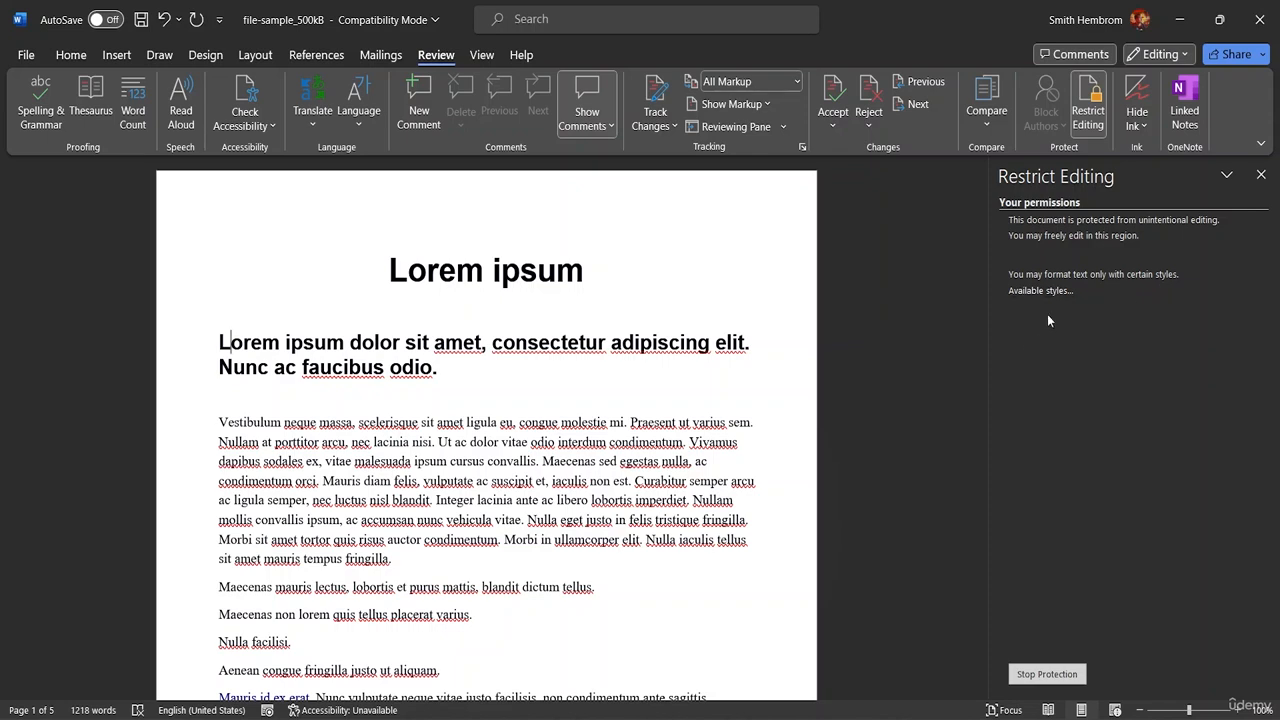
- Examine the list of styles available under the formatting restrictions, and close it
{"action": "left_click", "coordinate": [1031, 291]}
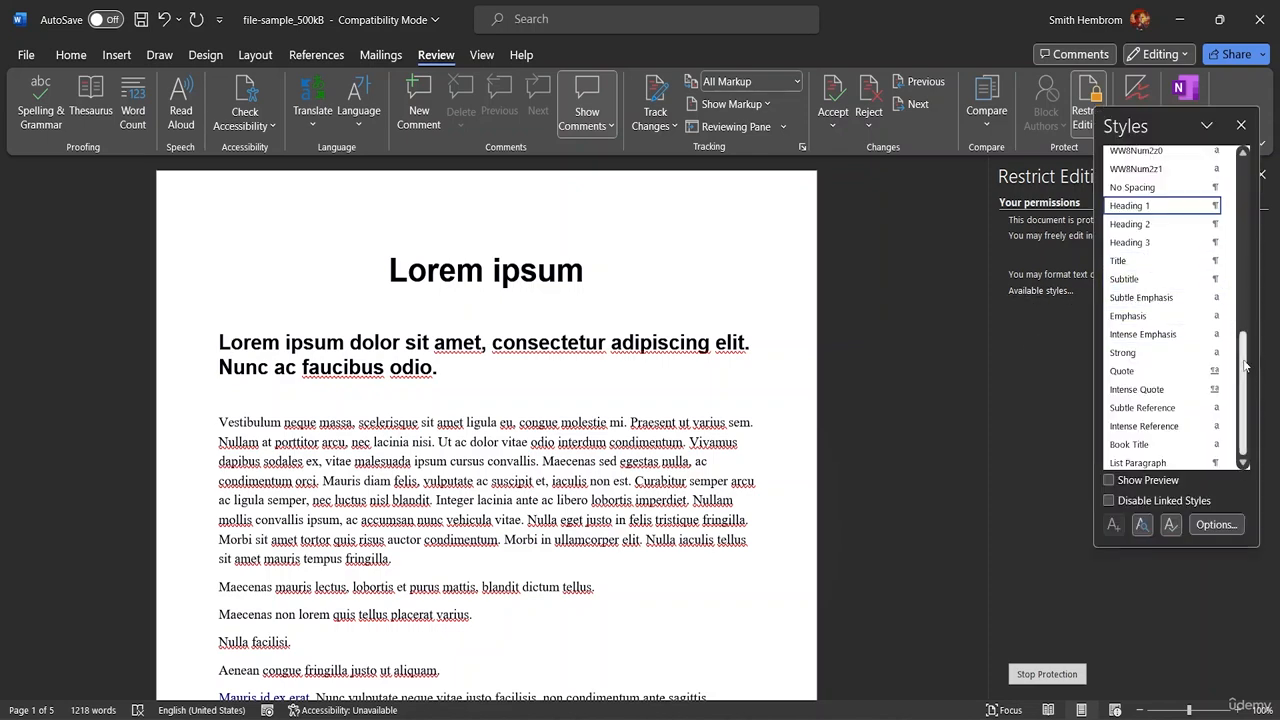
{"action": "left_click_drag", "start_coordinate": [1247, 365], "coordinate": [1261, 392]}
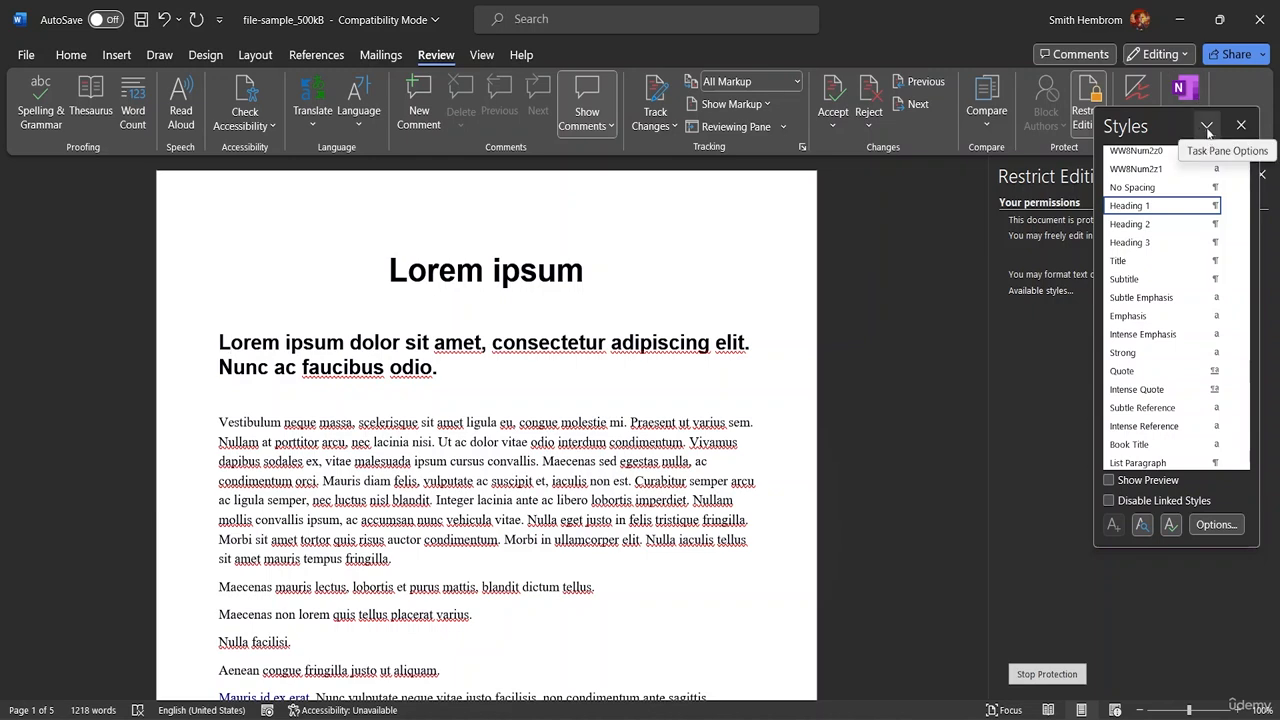
{"action": "left_click", "coordinate": [1241, 126]}
- Stop the document protection by entering the protection password
{"action": "left_click", "coordinate": [1047, 674]}
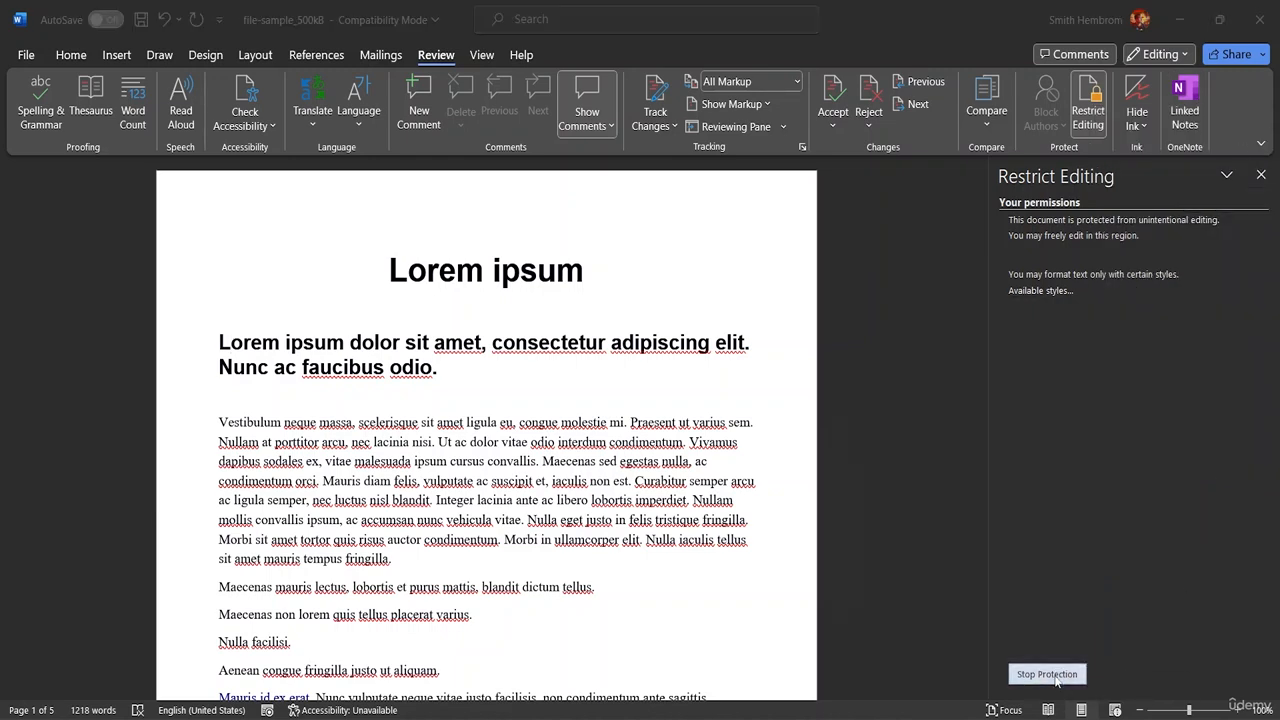
{"action": "type", "text": "••"}
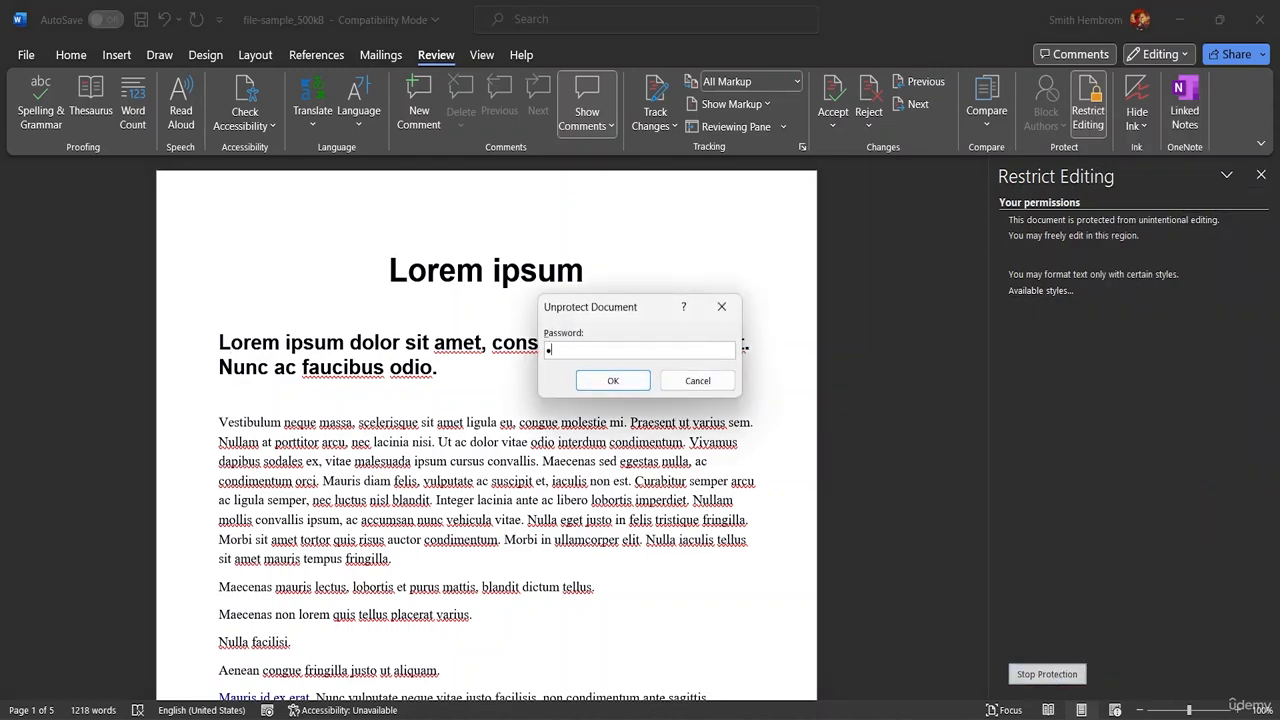
{"action": "type", "text": "••"}
{"action": "left_click", "coordinate": [613, 380]}
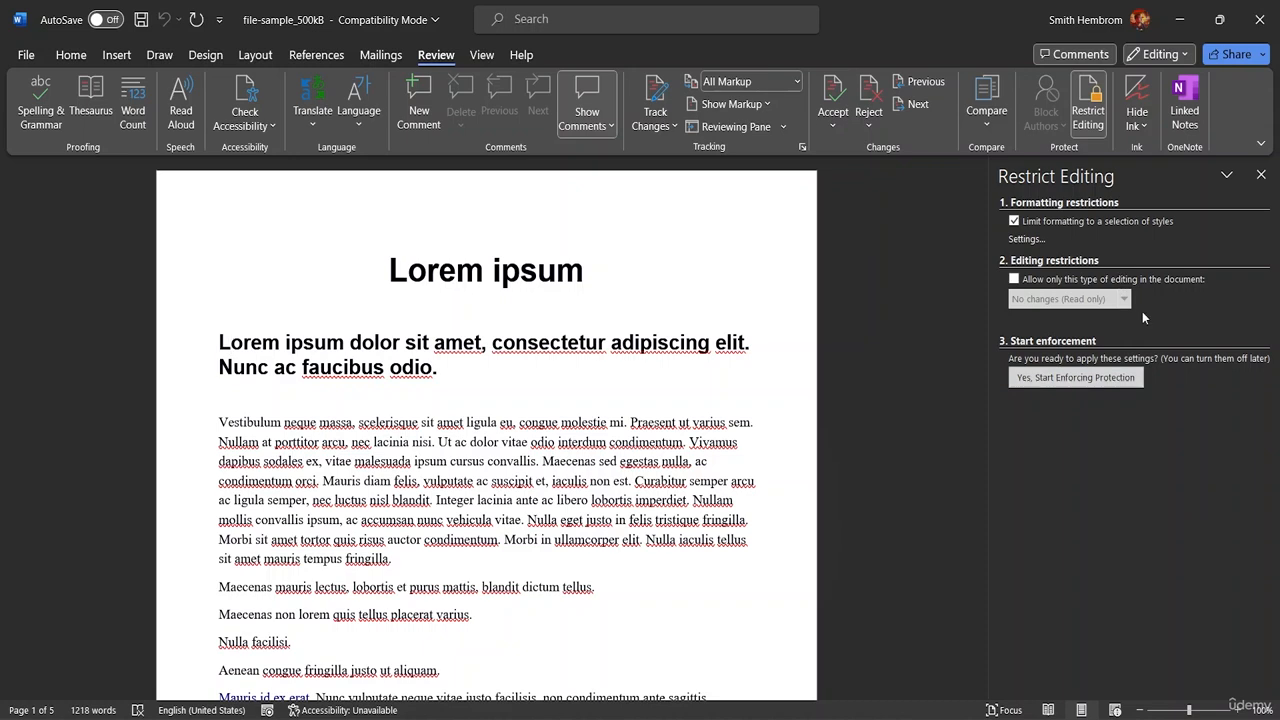
- Turn off the formatting restriction and set the editing restriction to No changes (Read only)
{"action": "left_click", "coordinate": [1015, 222]}
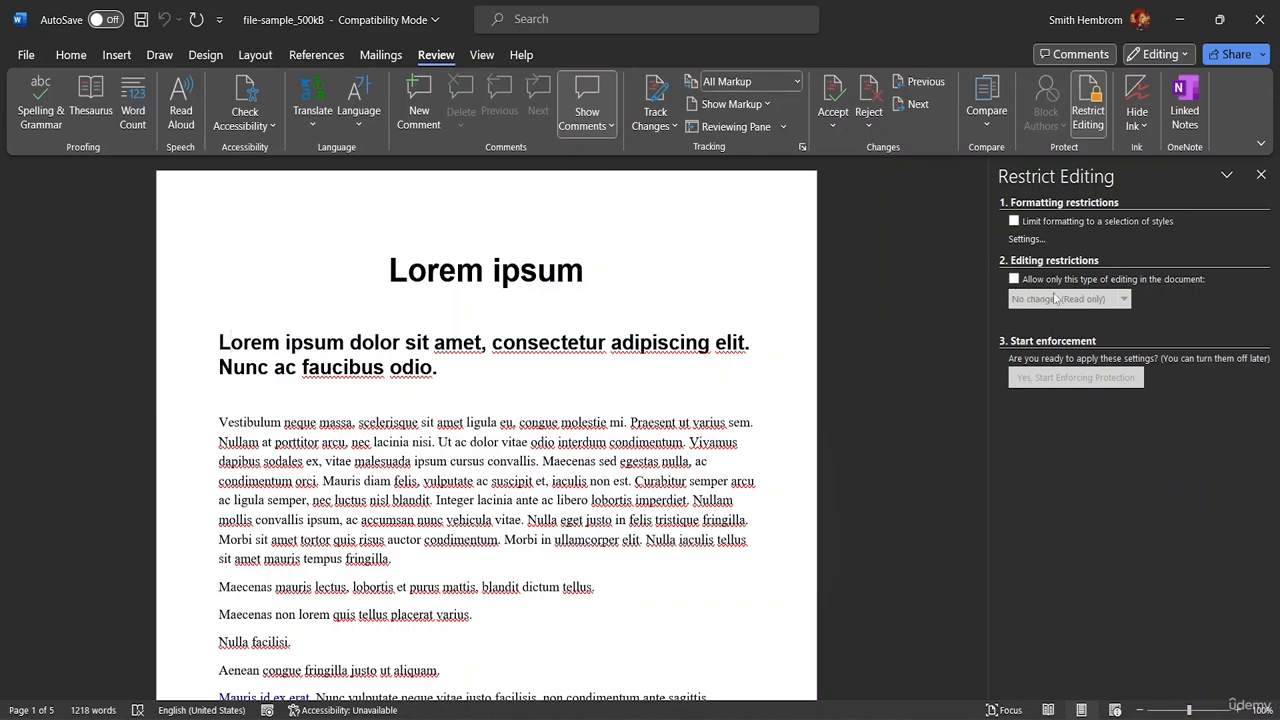
{"action": "left_click", "coordinate": [1014, 279]}
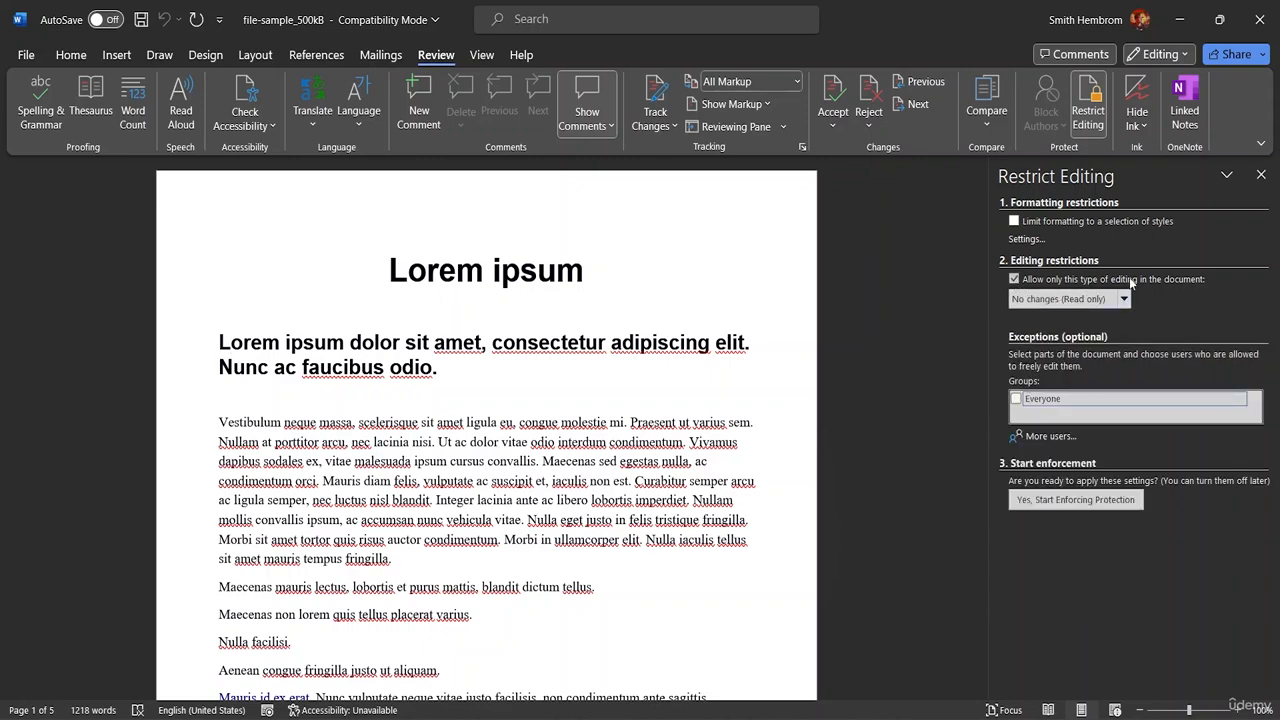
{"action": "left_click", "coordinate": [1124, 300]}
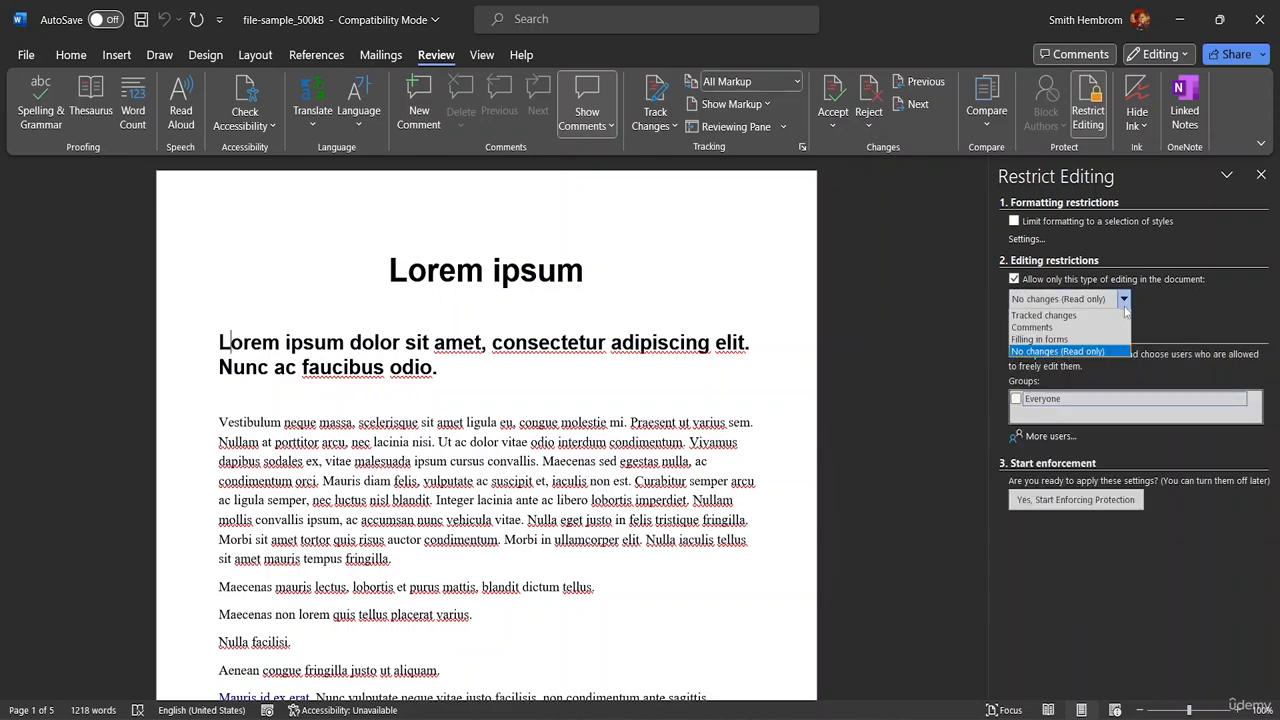
{"action": "left_click", "coordinate": [1067, 353]}
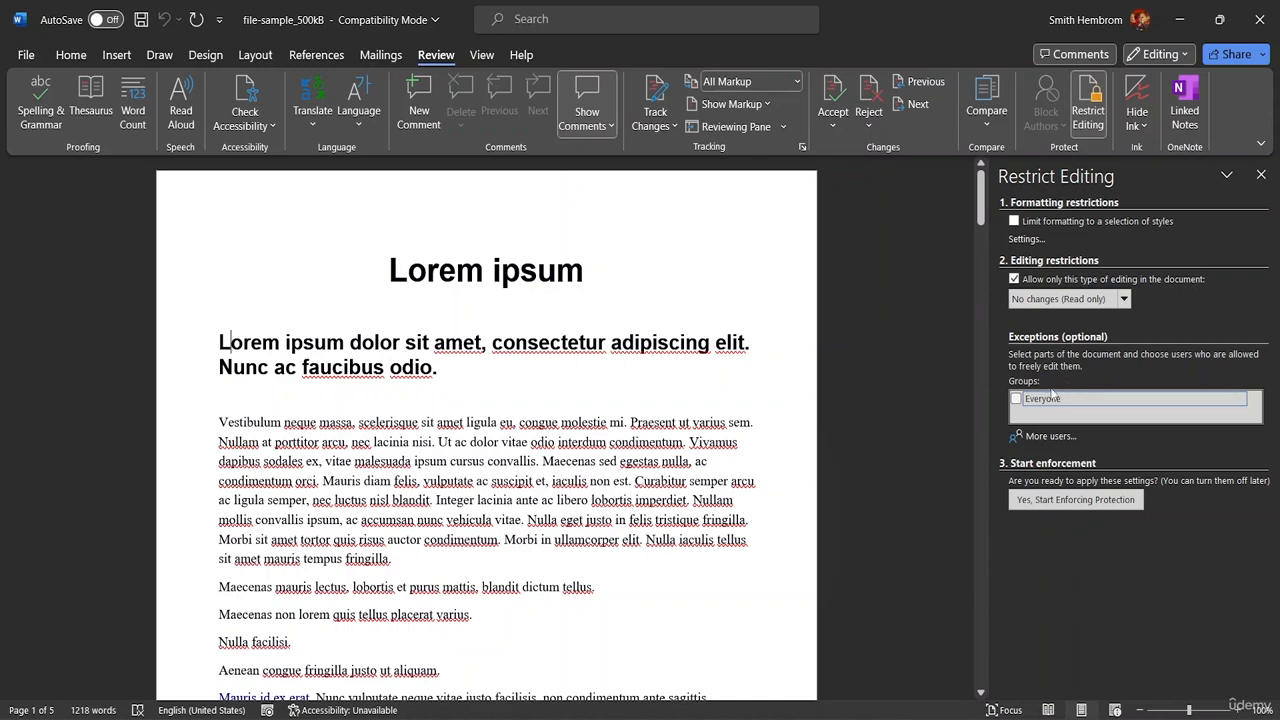
- Start enforcing the read-only protection with no exception for Everyone, entering and confirming the protection password
{"action": "left_click", "coordinate": [1017, 399]}
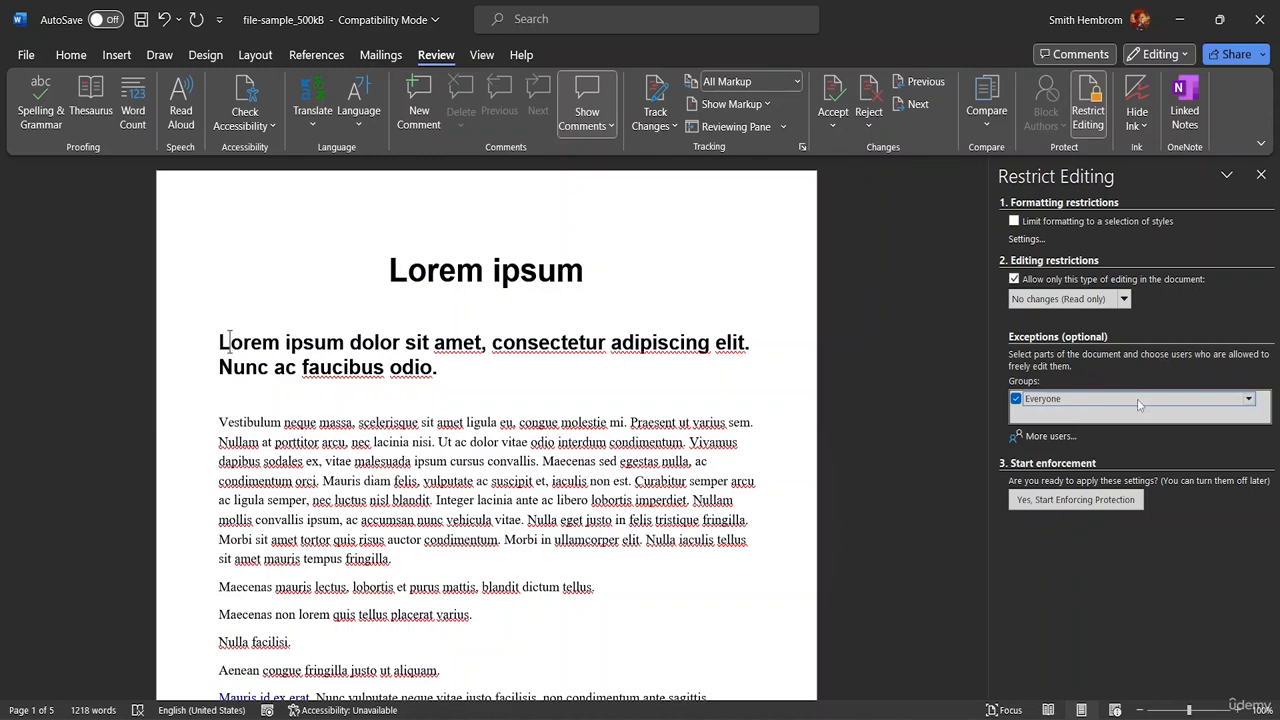
{"action": "left_click", "coordinate": [1017, 399]}
{"action": "left_click", "coordinate": [1048, 500]}
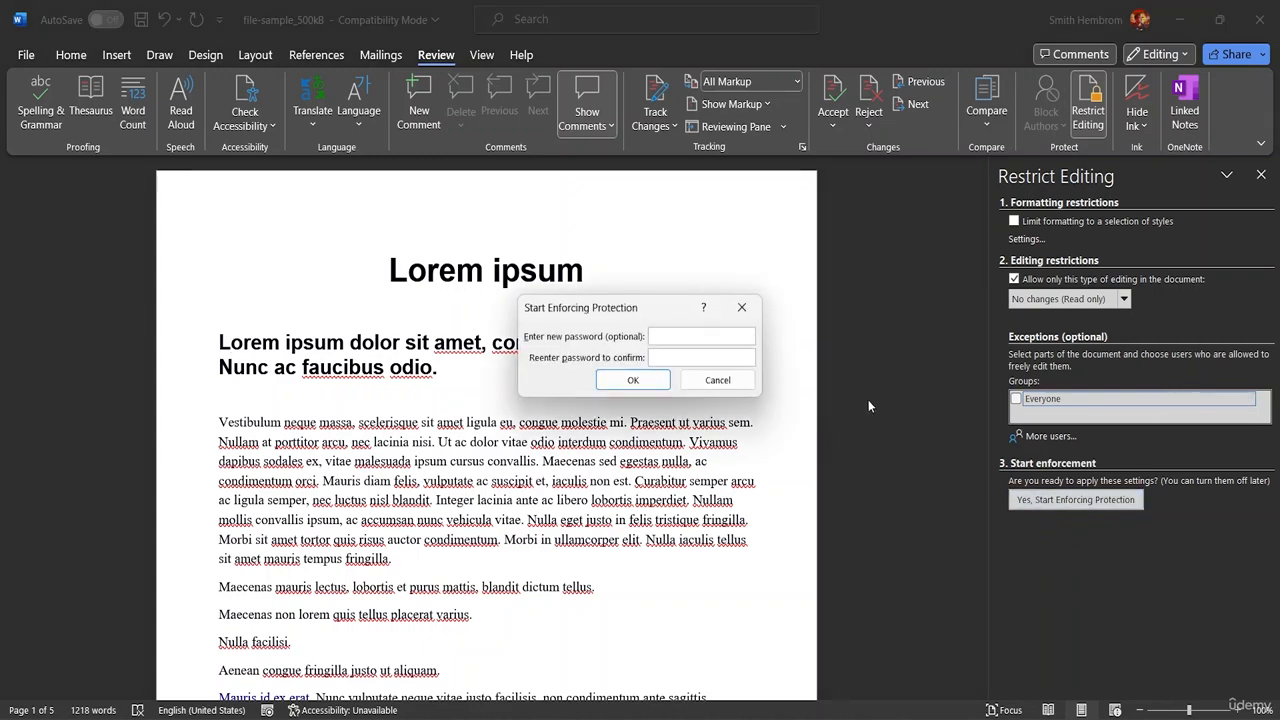
{"action": "type", "text": "12"}
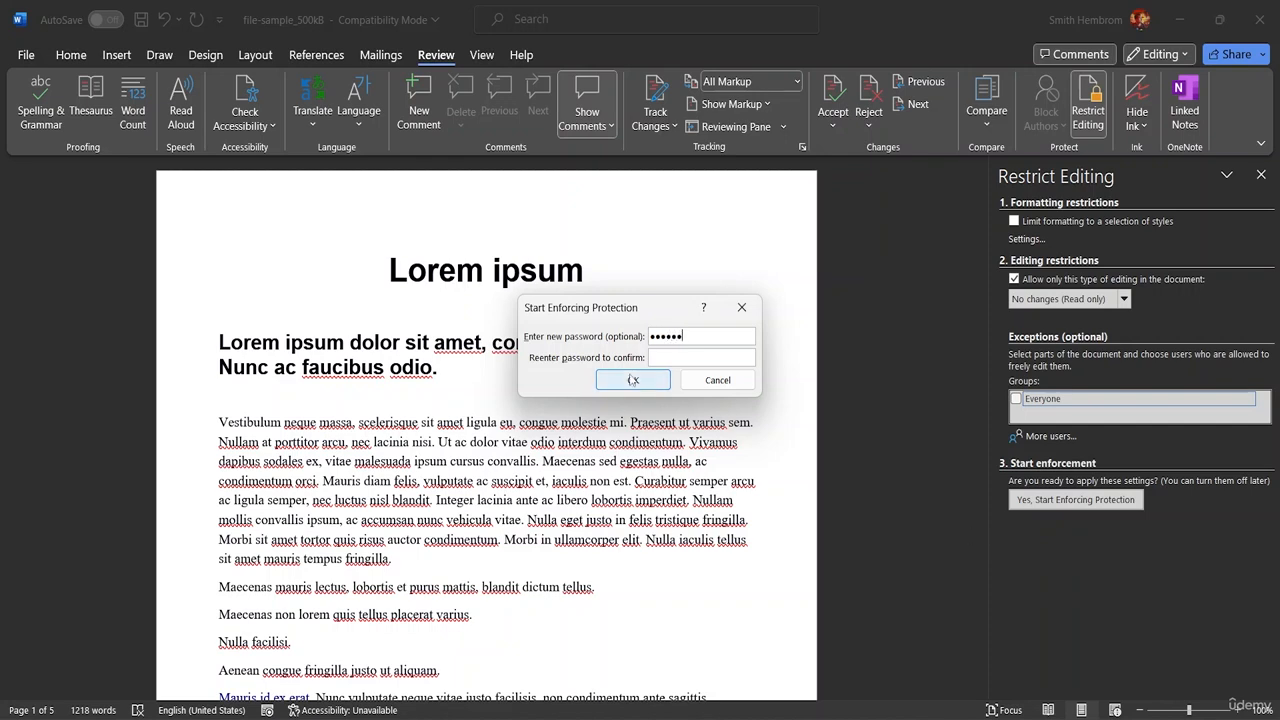
{"action": "left_click", "coordinate": [685, 354]}
{"action": "type", "text": "12345"}
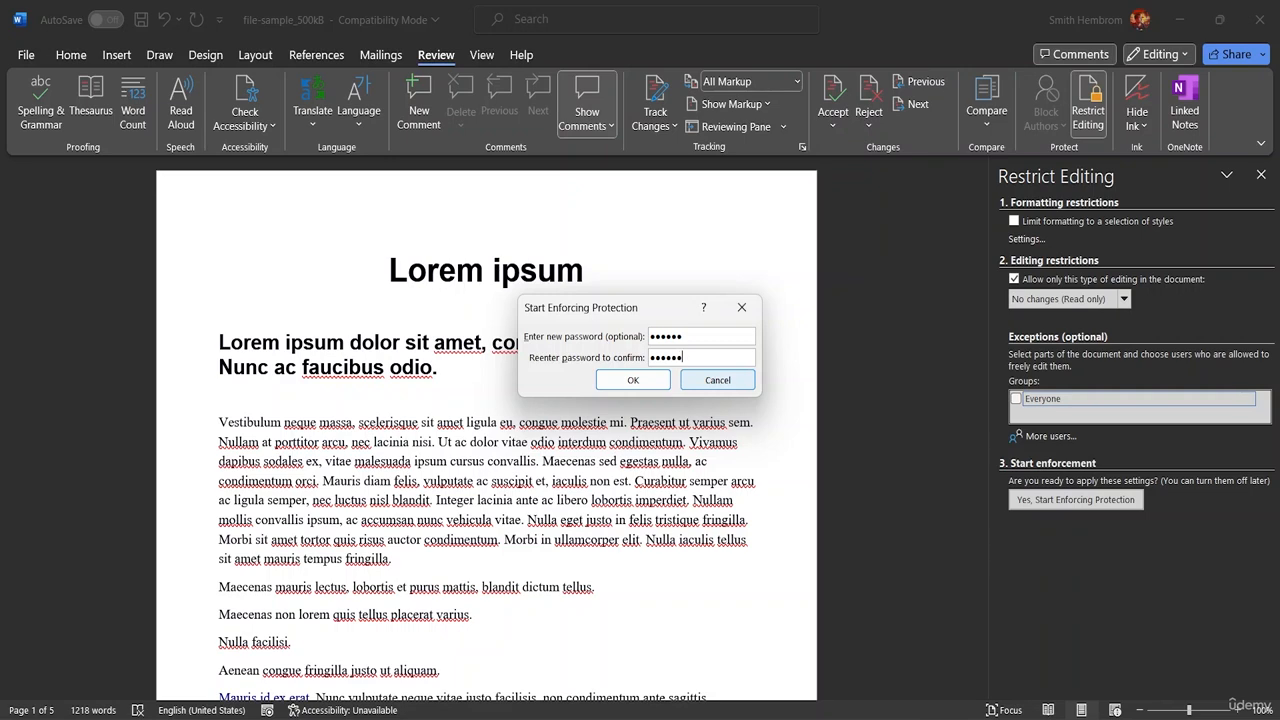
{"action": "type", "text": "6"}
{"action": "left_click", "coordinate": [630, 381]}
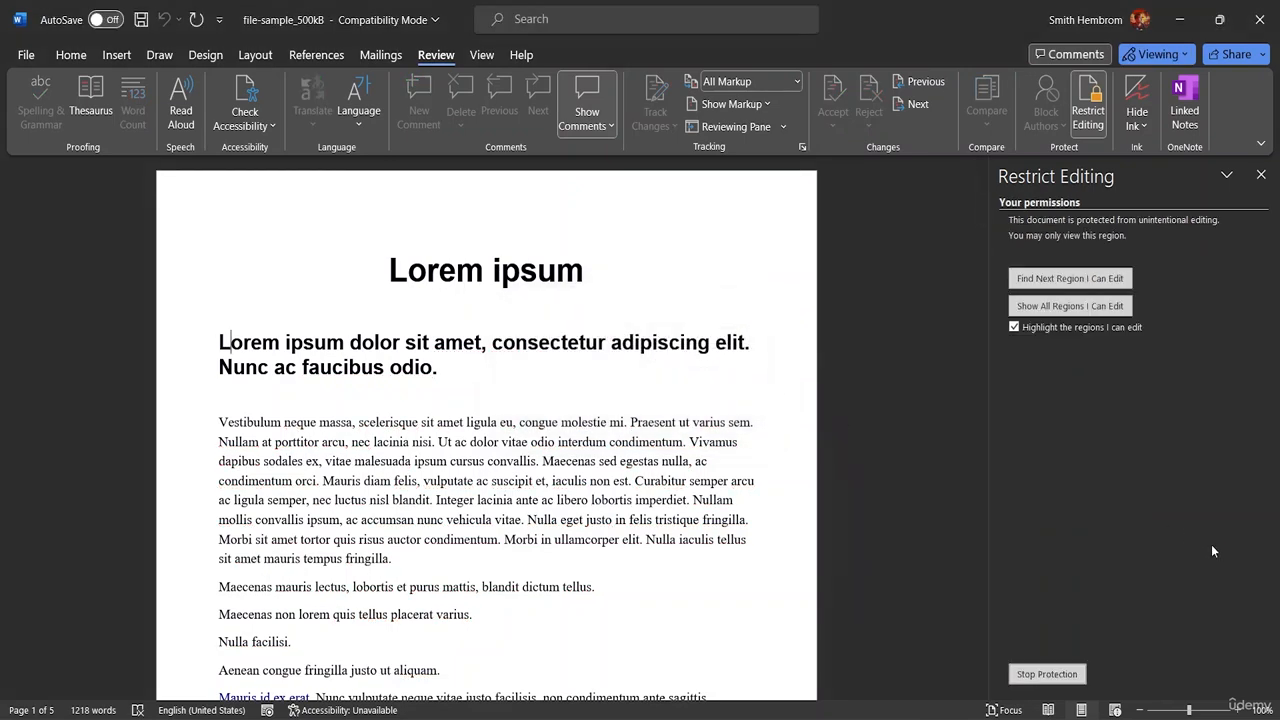
- Test the read-only protection by trying to delete characters in the heading below the title
{"action": "left_click", "coordinate": [474, 367]}
{"action": "key", "text": "BackSpace"}
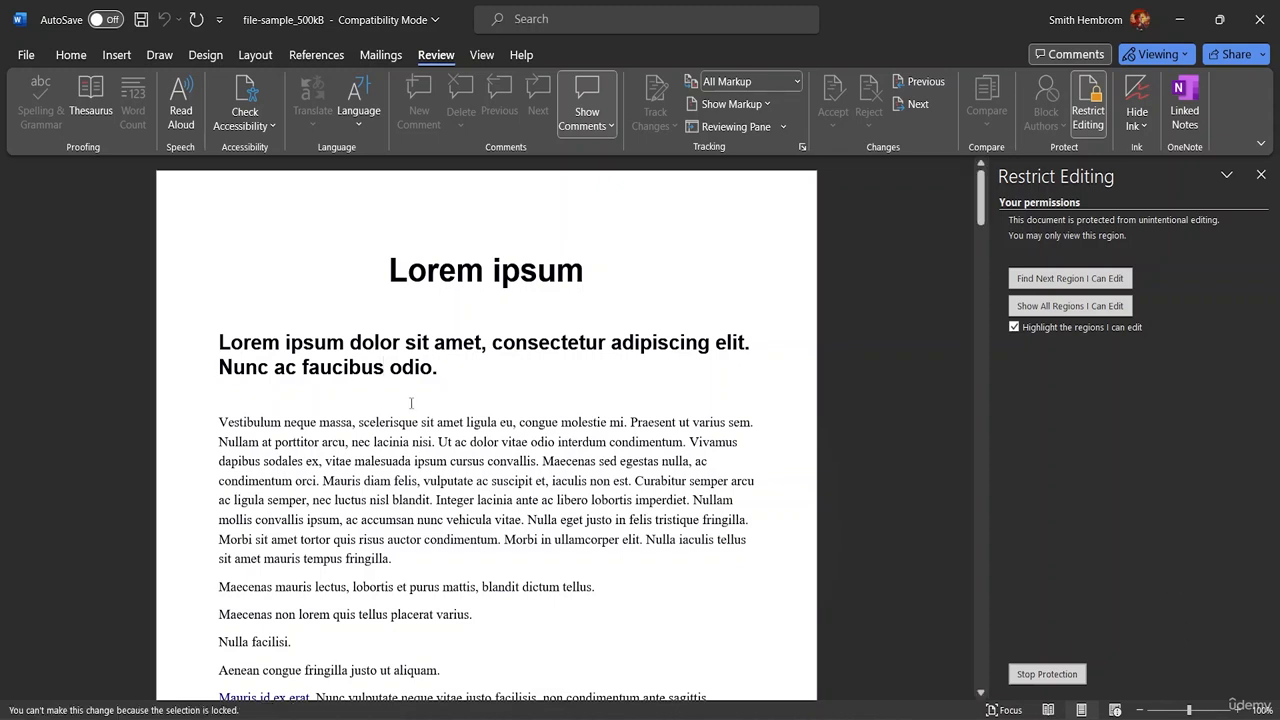
{"action": "key", "text": "BackSpace"}
{"action": "left_click", "coordinate": [635, 342]}
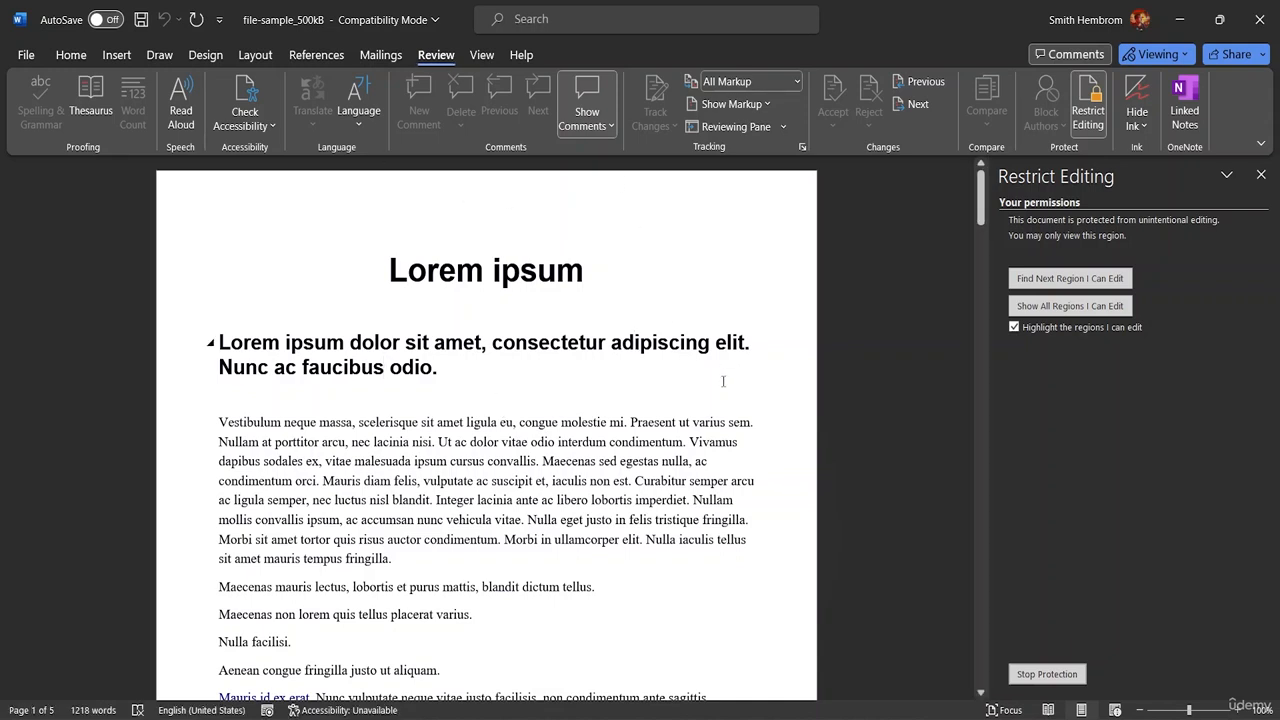
{"action": "key", "text": "BackSpace"}
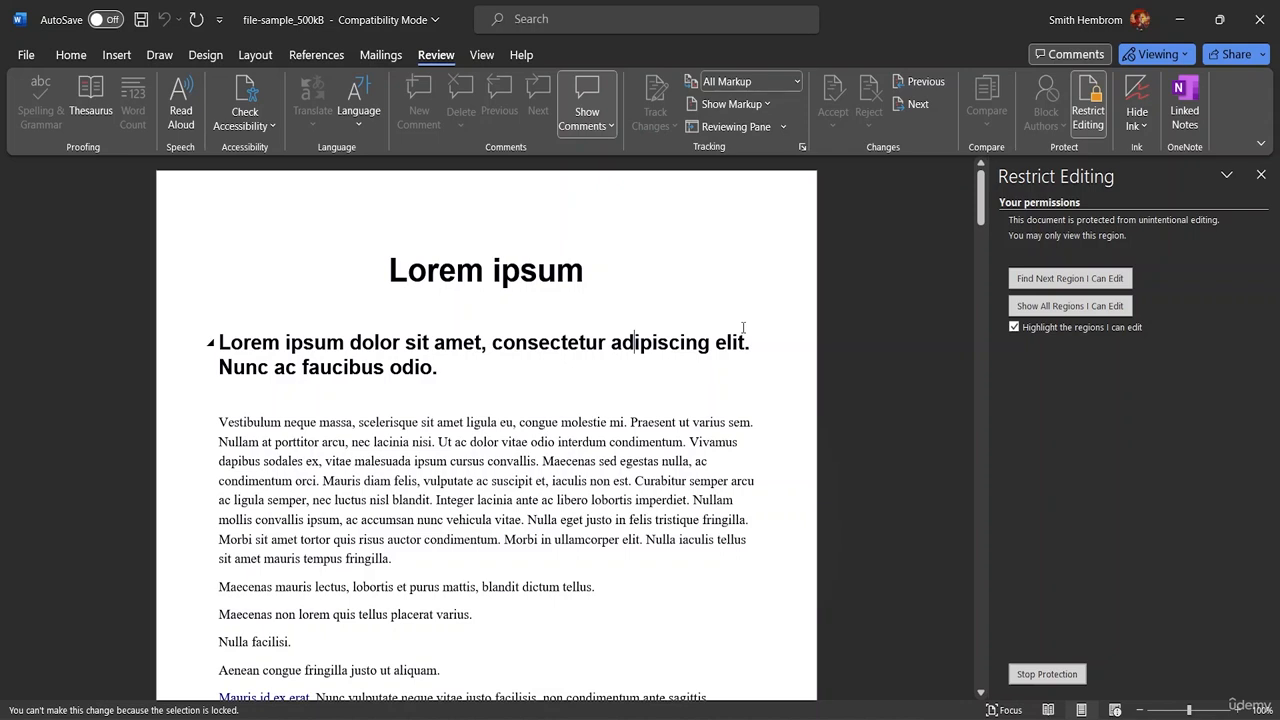
- Check which formatting commands are available for the heading's words "Lorem ipsum dolor sit amet," under protection, and clear the selection
{"action": "left_click", "coordinate": [71, 55]}
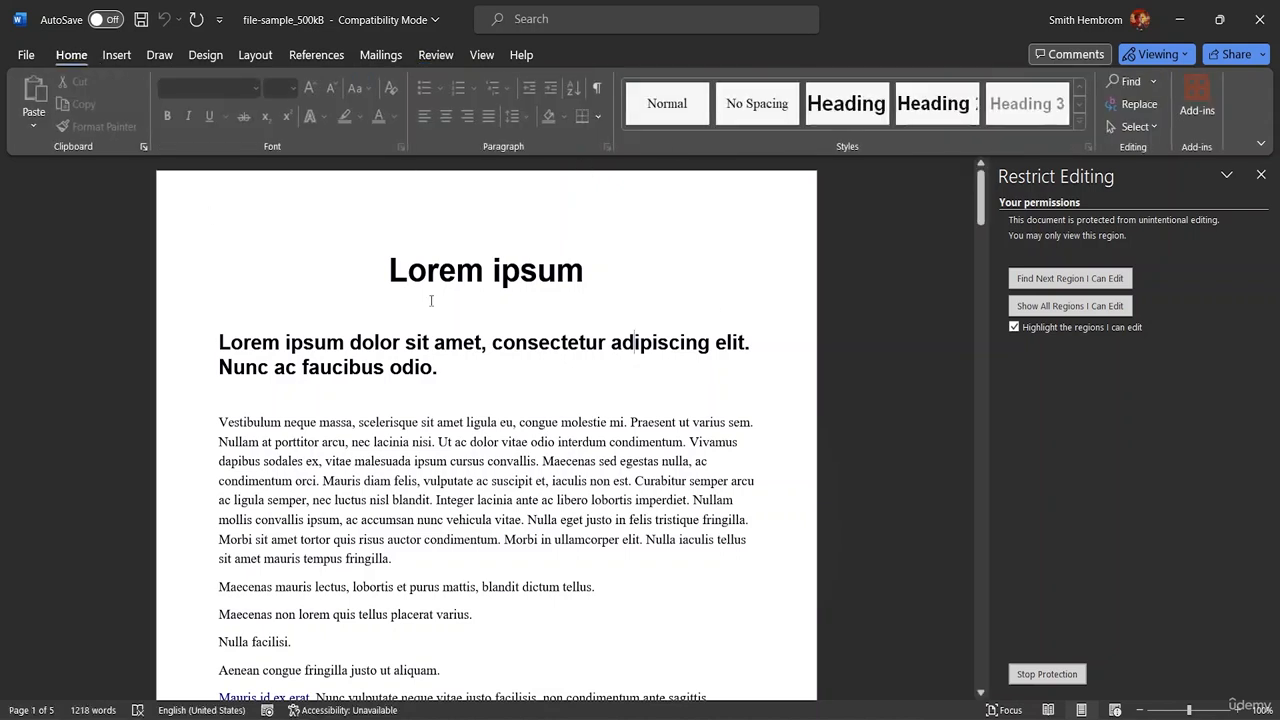
{"action": "left_click_drag", "start_coordinate": [491, 340], "coordinate": [270, 316]}
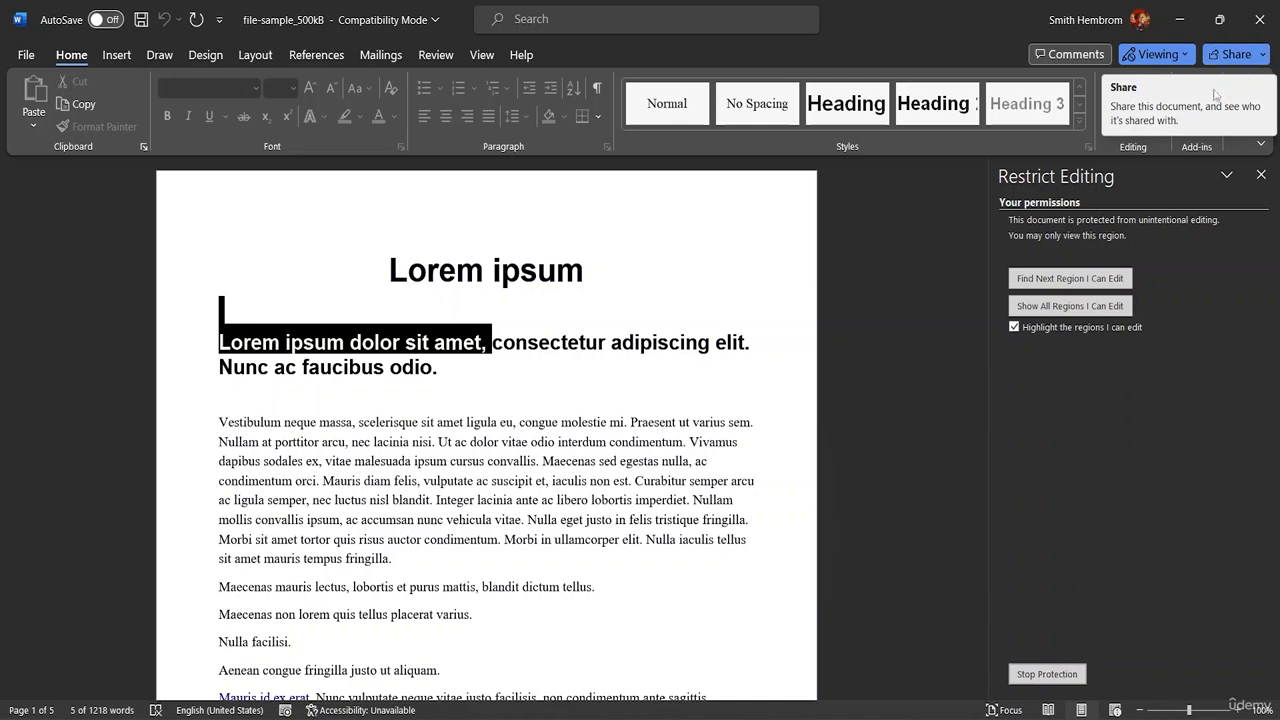
{"action": "left_click", "coordinate": [769, 400]}
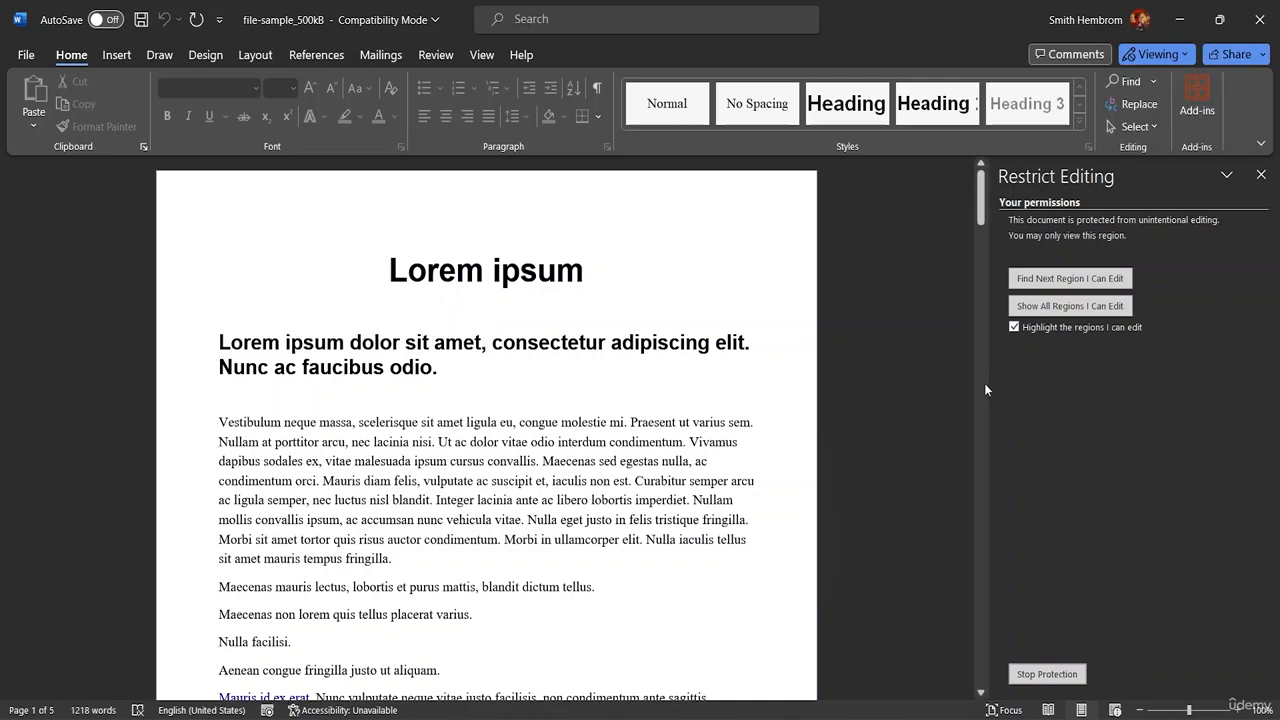
{"action": "left_click_drag", "start_coordinate": [980, 219], "coordinate": [1010, 222]}
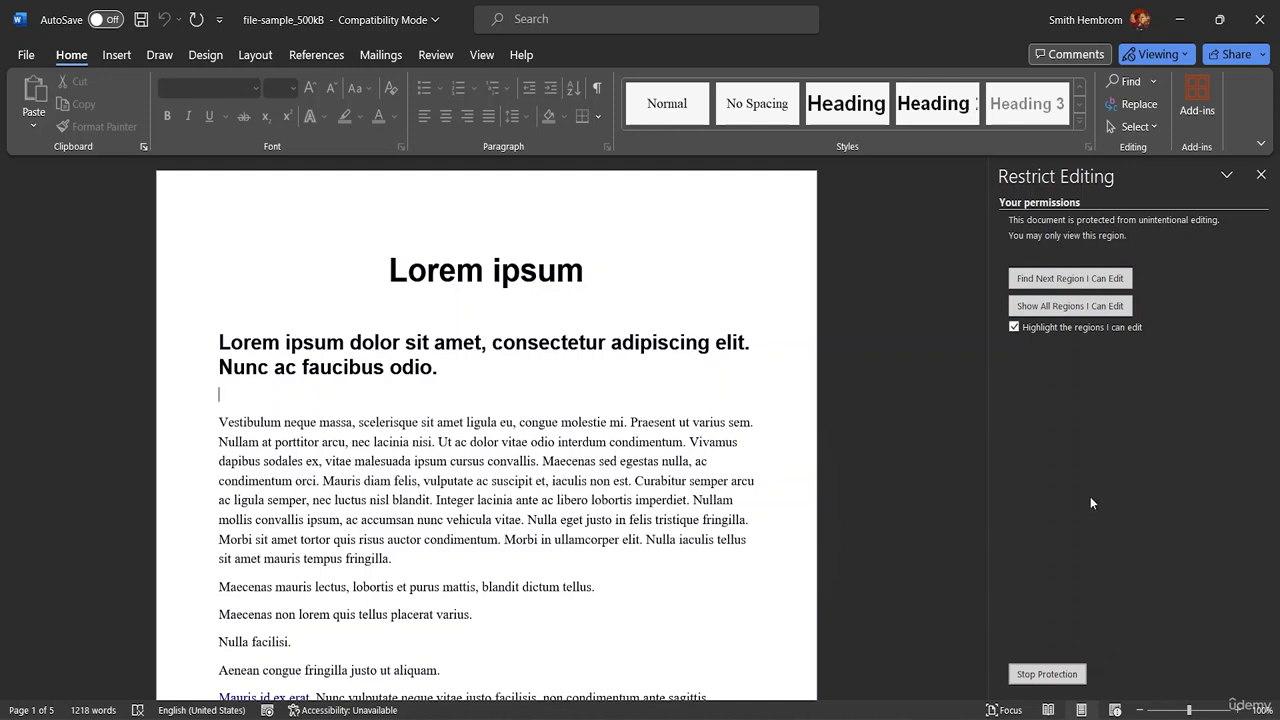
- Stop the read-only protection by entering the document's protection password
{"action": "left_click", "coordinate": [1064, 672]}
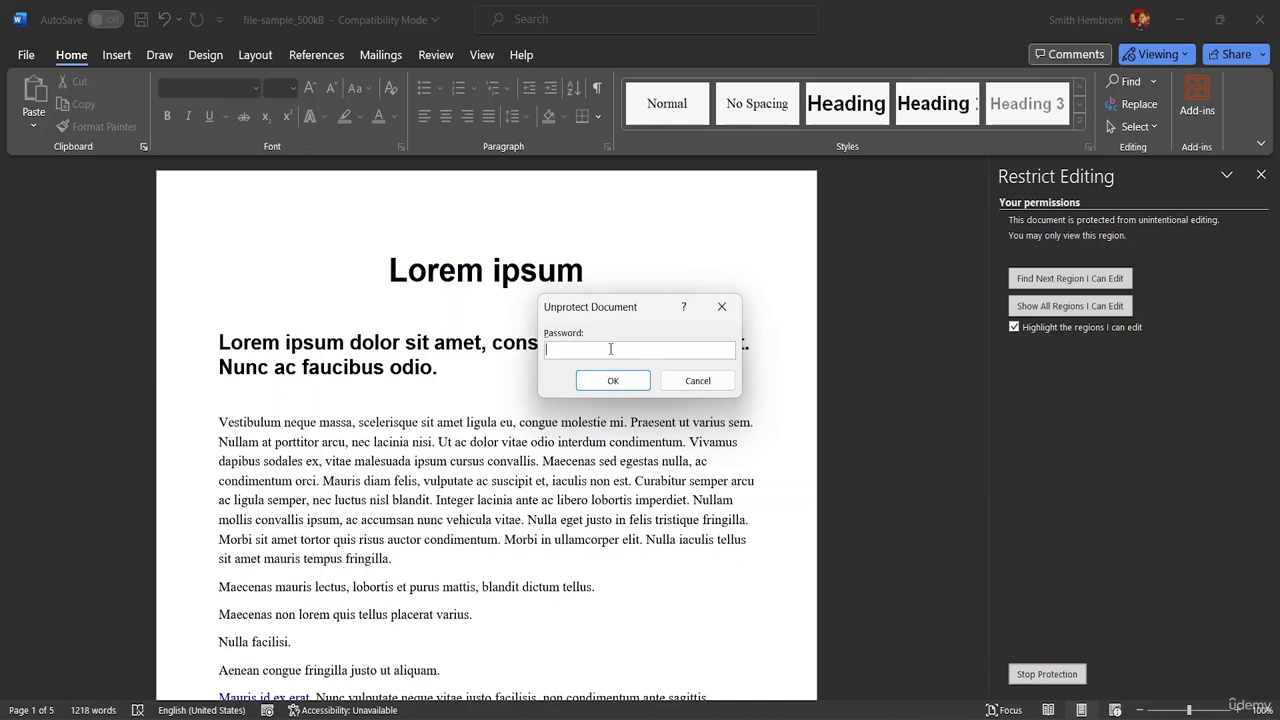
{"action": "type", "text": "1234"}
{"action": "left_click", "coordinate": [627, 381]}
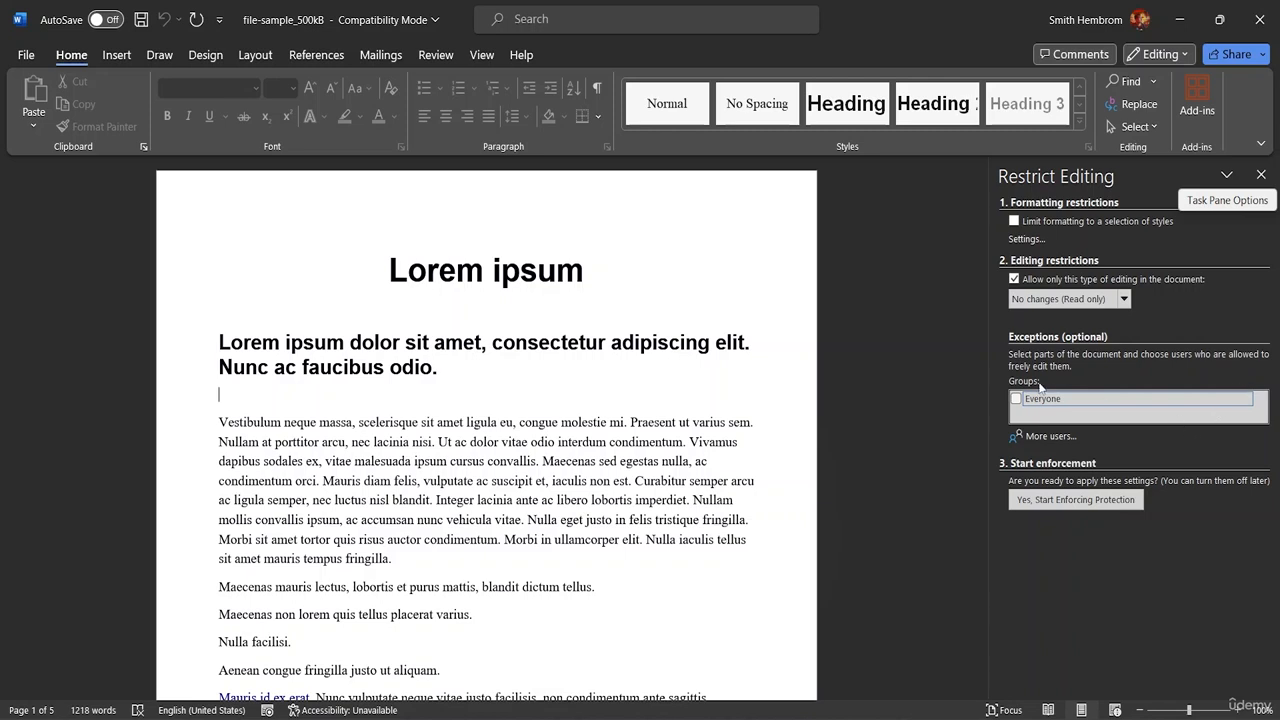
- Examine the region and permission options of the Everyone exception, both unticked and ticked, leaving the exception unticked
{"action": "left_click", "coordinate": [1246, 400]}
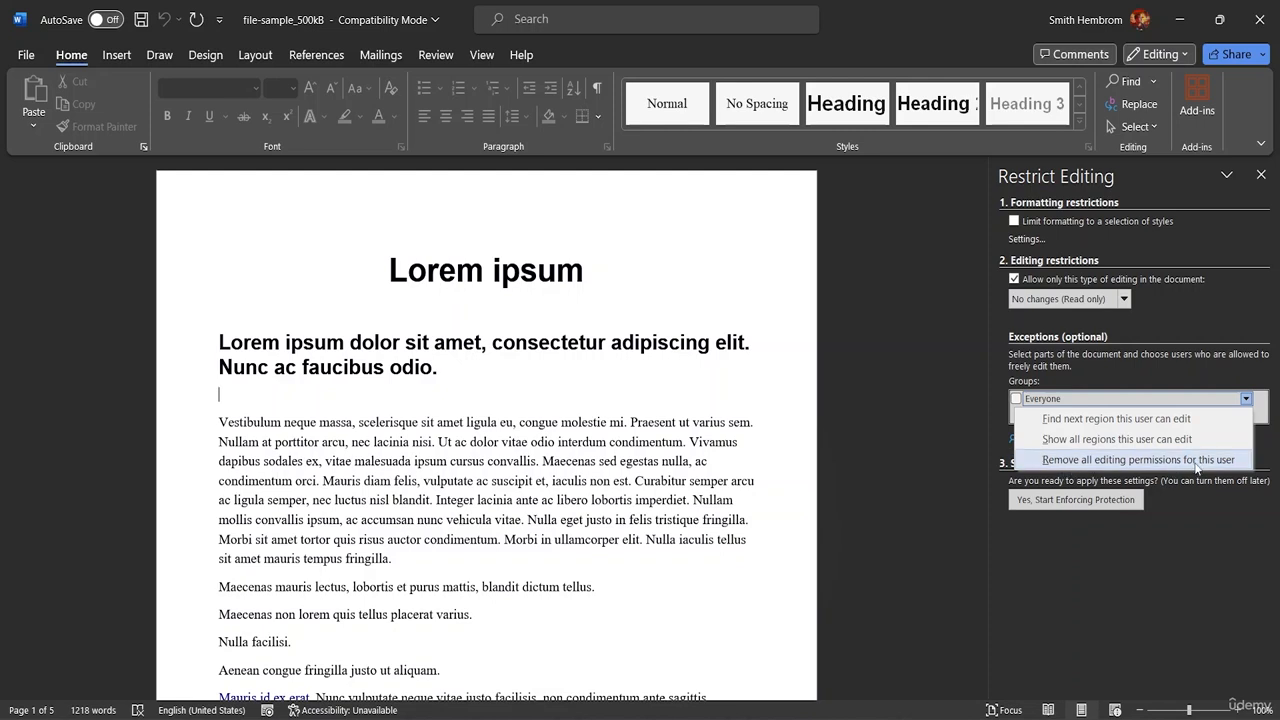
{"action": "left_click", "coordinate": [1142, 538]}
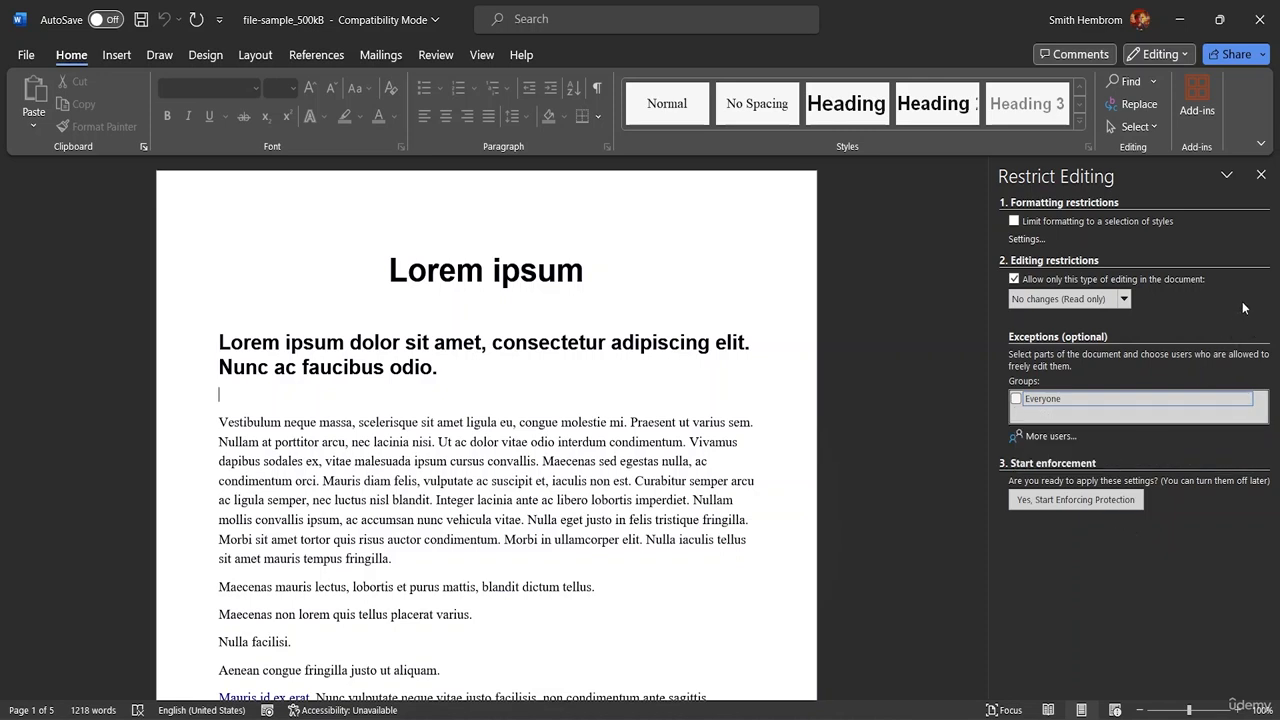
{"action": "left_click", "coordinate": [1124, 403]}
{"action": "left_click", "coordinate": [1249, 399]}
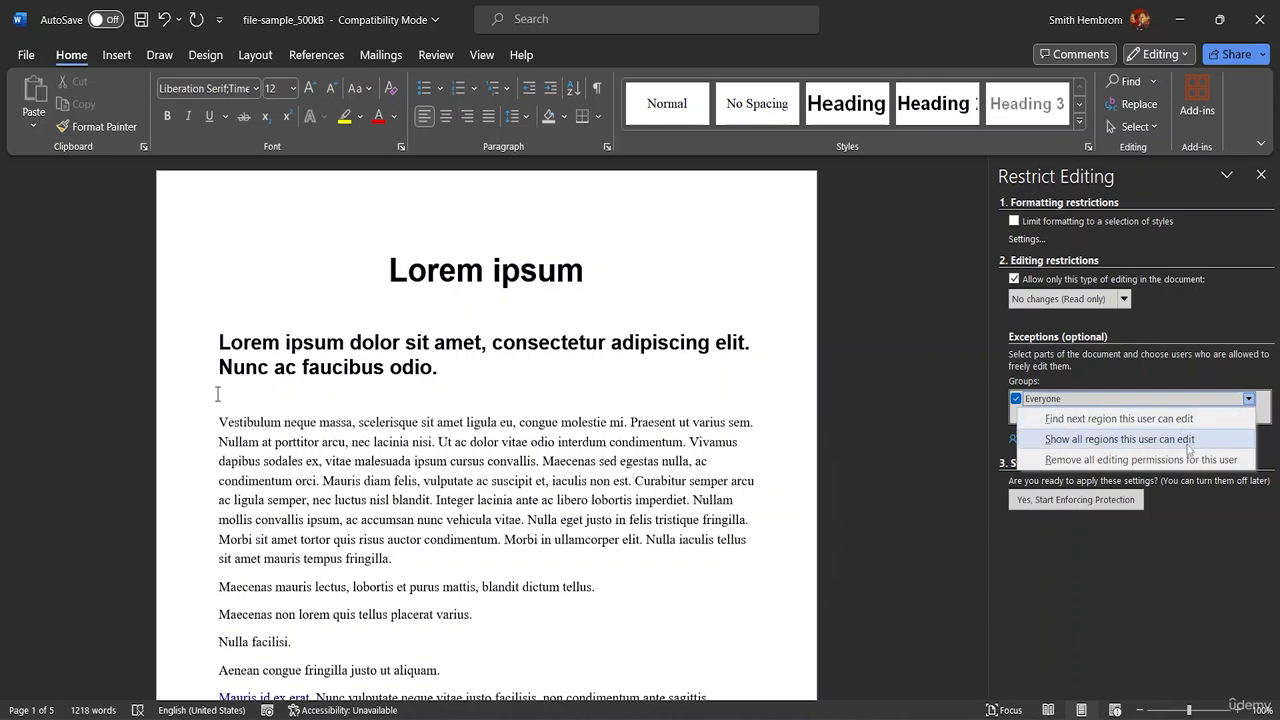
{"action": "left_click", "coordinate": [1196, 394]}
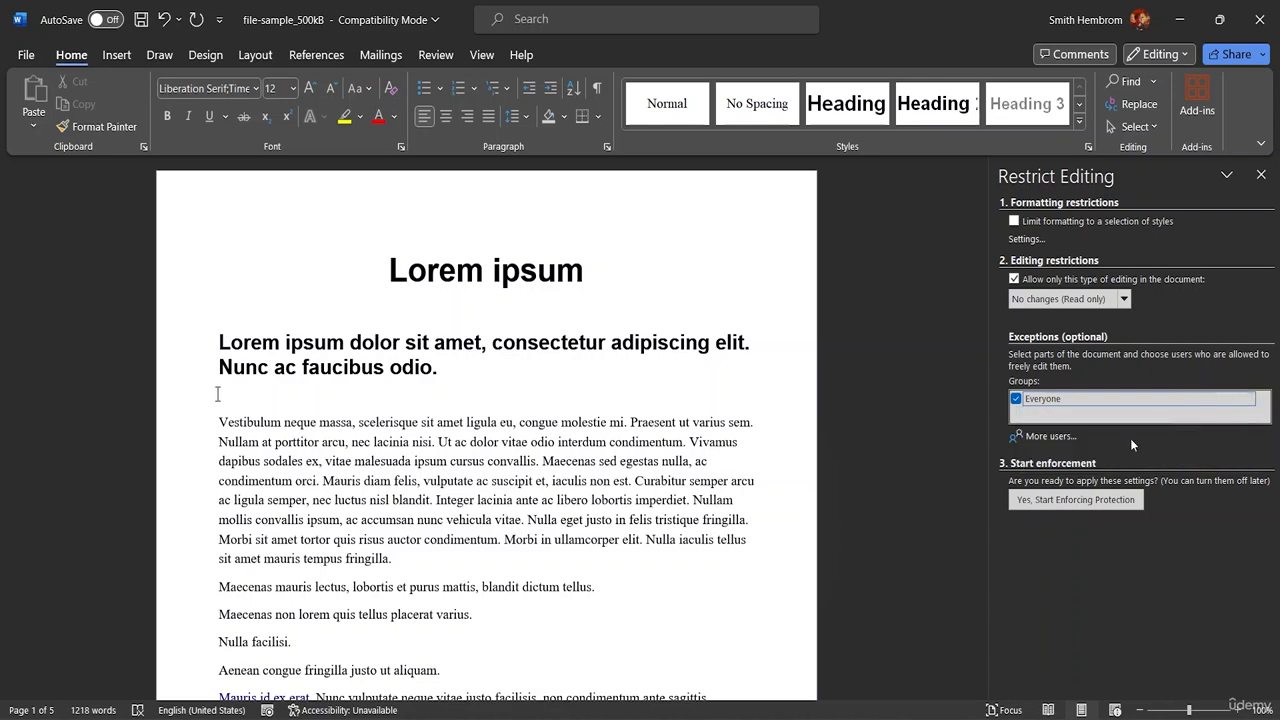
{"action": "left_click", "coordinate": [1016, 398]}
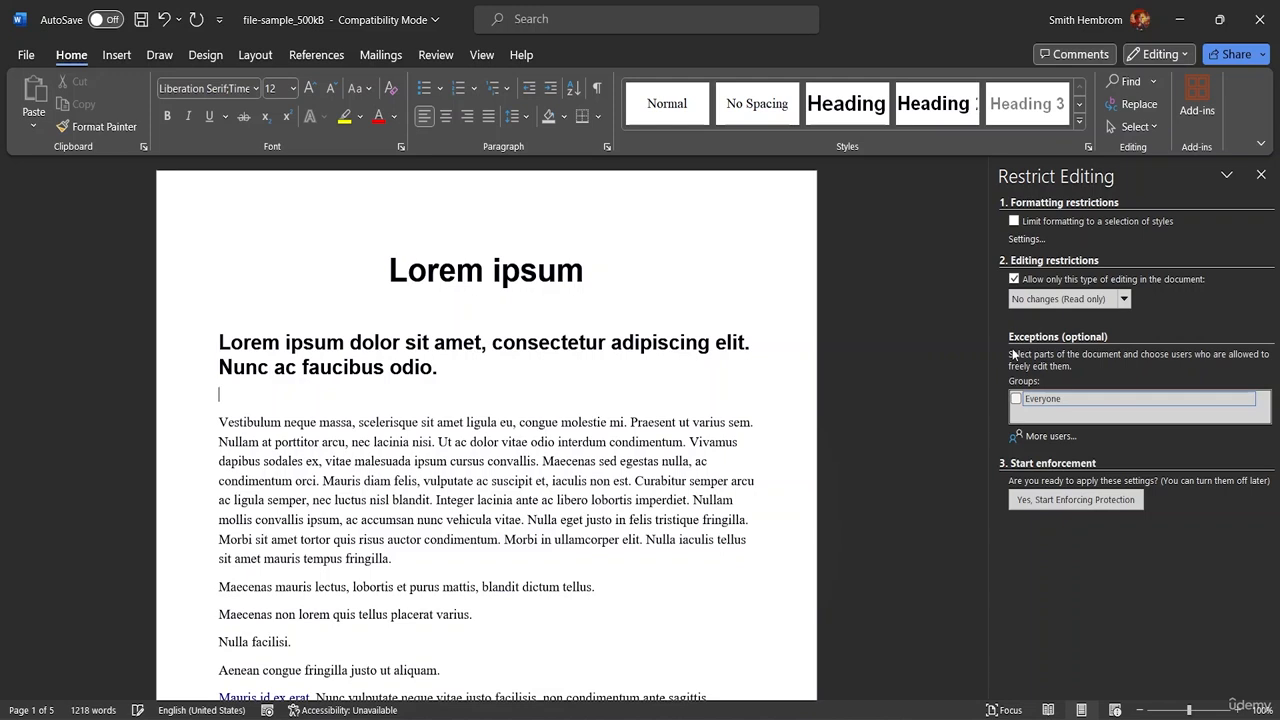
- Turn off the editing restriction and close the Restrict Editing pane
{"action": "left_click", "coordinate": [1013, 280]}
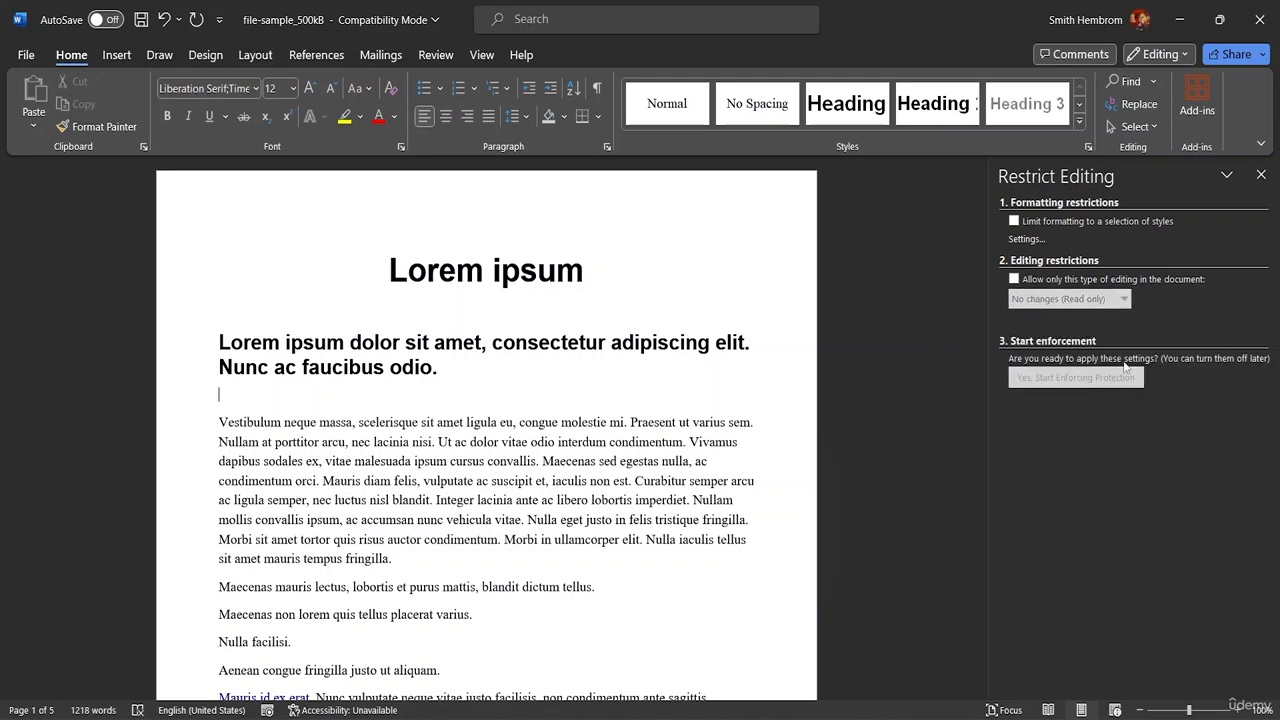
{"action": "left_click", "coordinate": [1262, 175]}
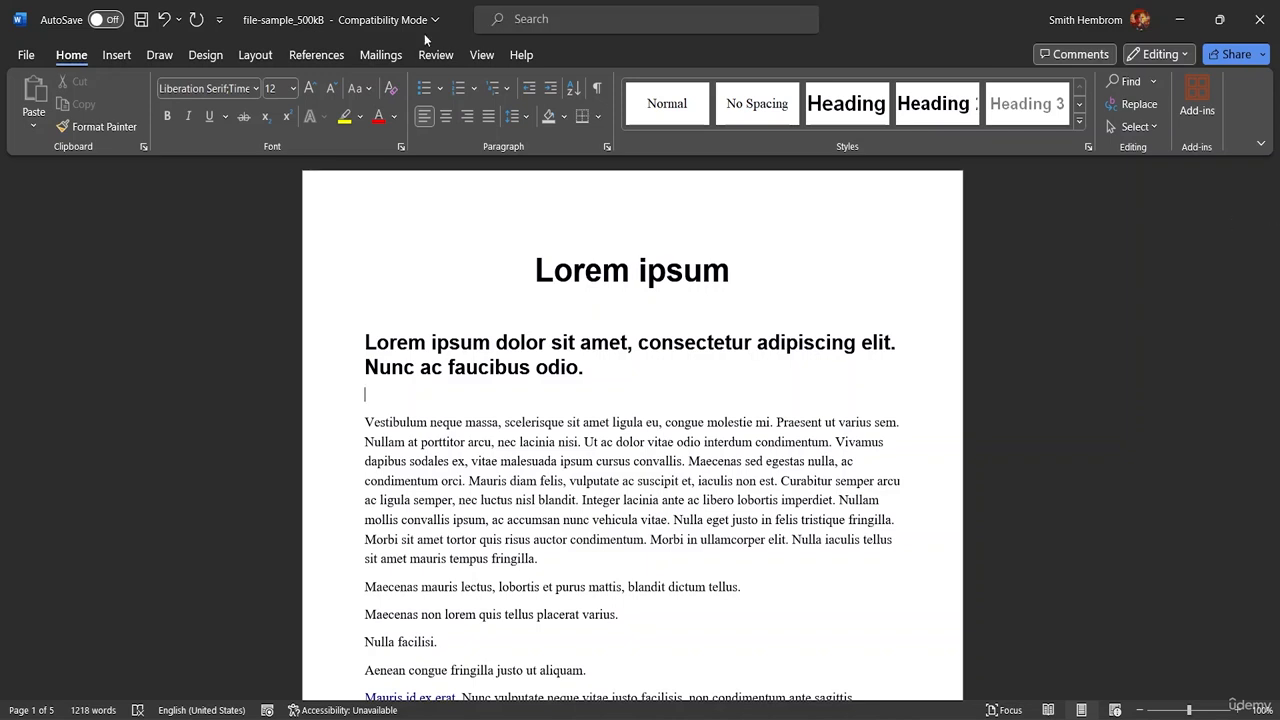
{"action": "left_click", "coordinate": [241, 60]}
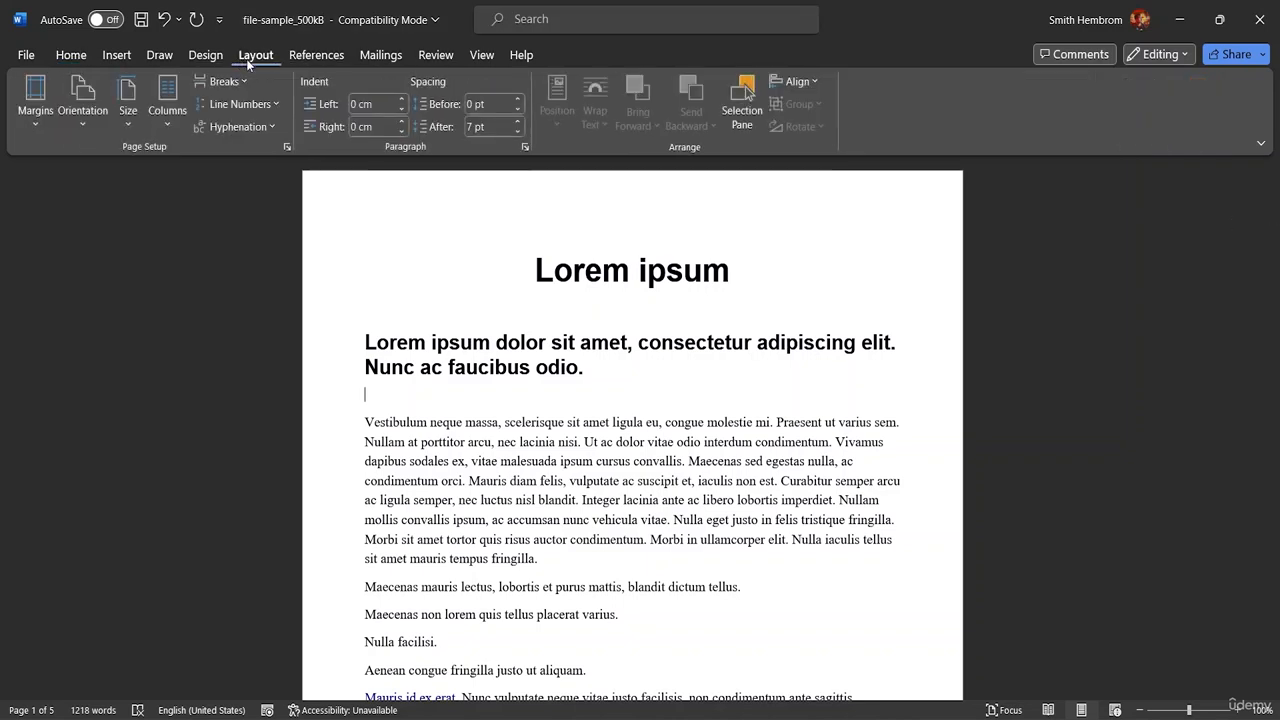
{"action": "left_click", "coordinate": [435, 57]}
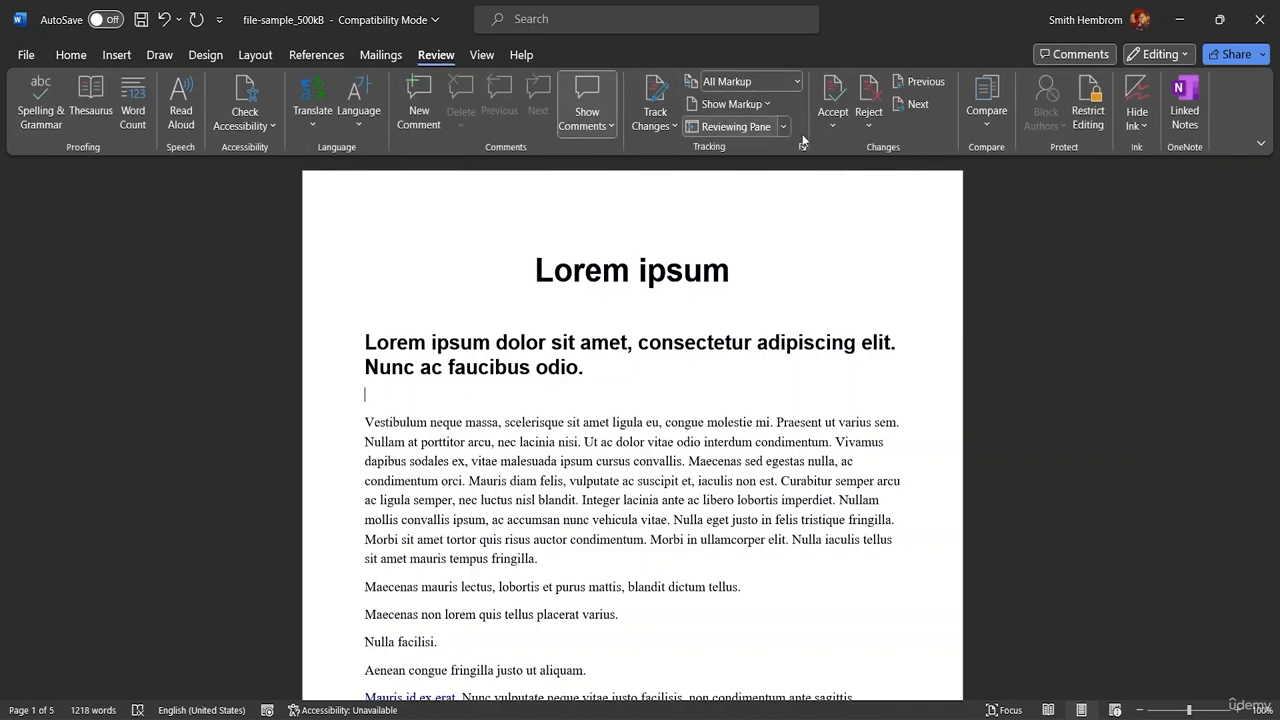